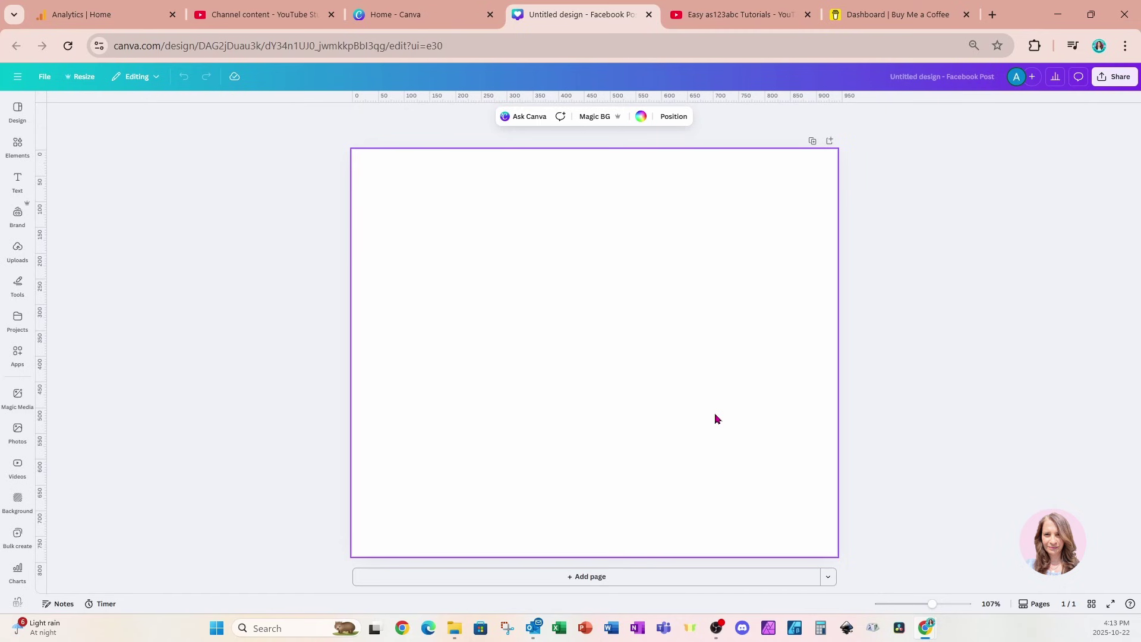
Step: Add the recently used red apple graphic and enlarge it to fill much of the page
{"action": "left_click", "coordinate": [17, 180]}
{"action": "left_click", "coordinate": [16, 151]}
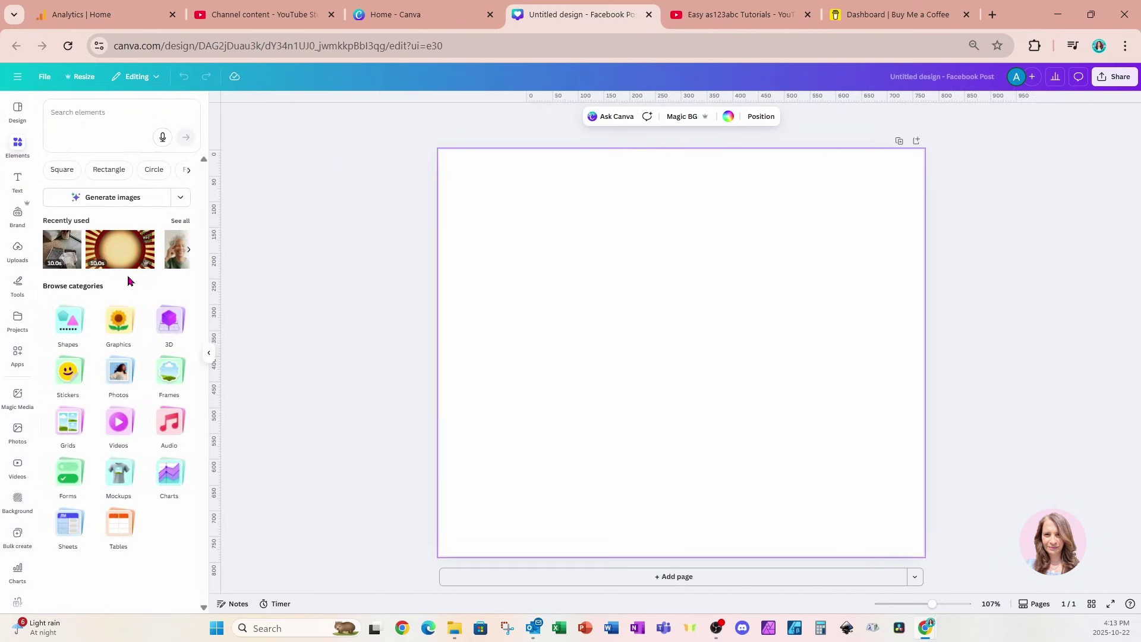
{"action": "left_click", "coordinate": [118, 324]}
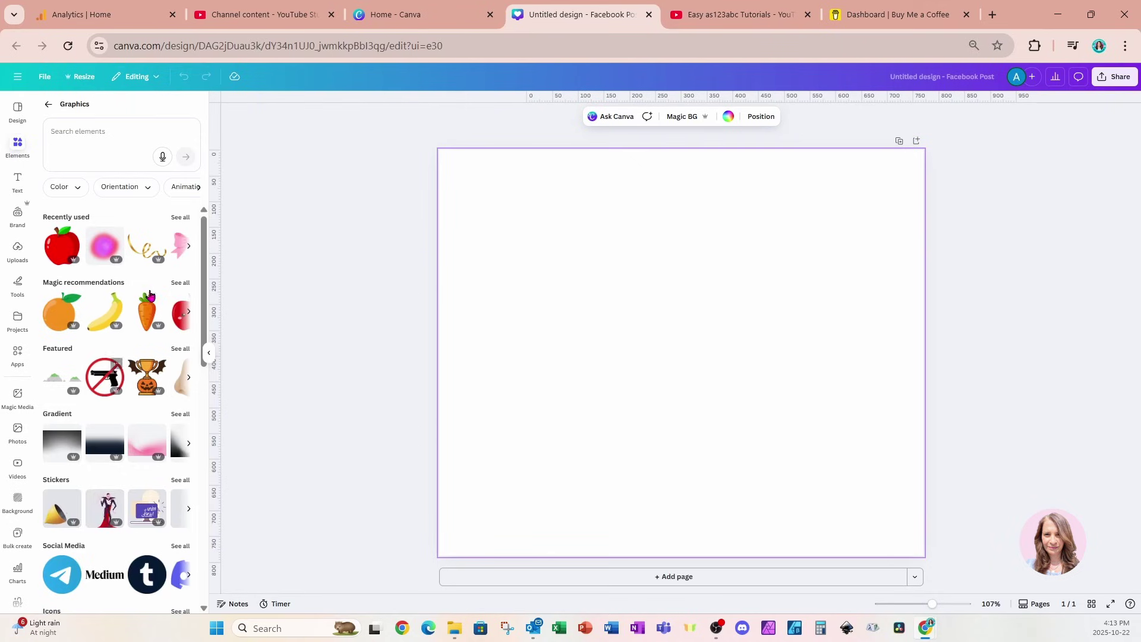
{"action": "left_click", "coordinate": [58, 254]}
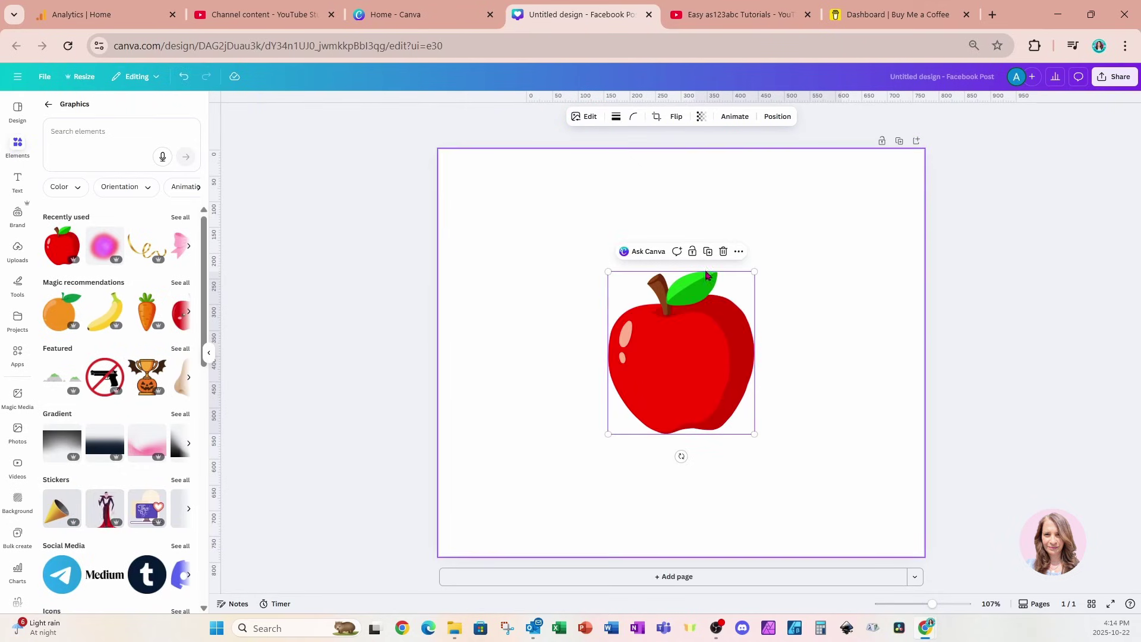
{"action": "left_click_drag", "start_coordinate": [755, 271], "coordinate": [829, 224]}
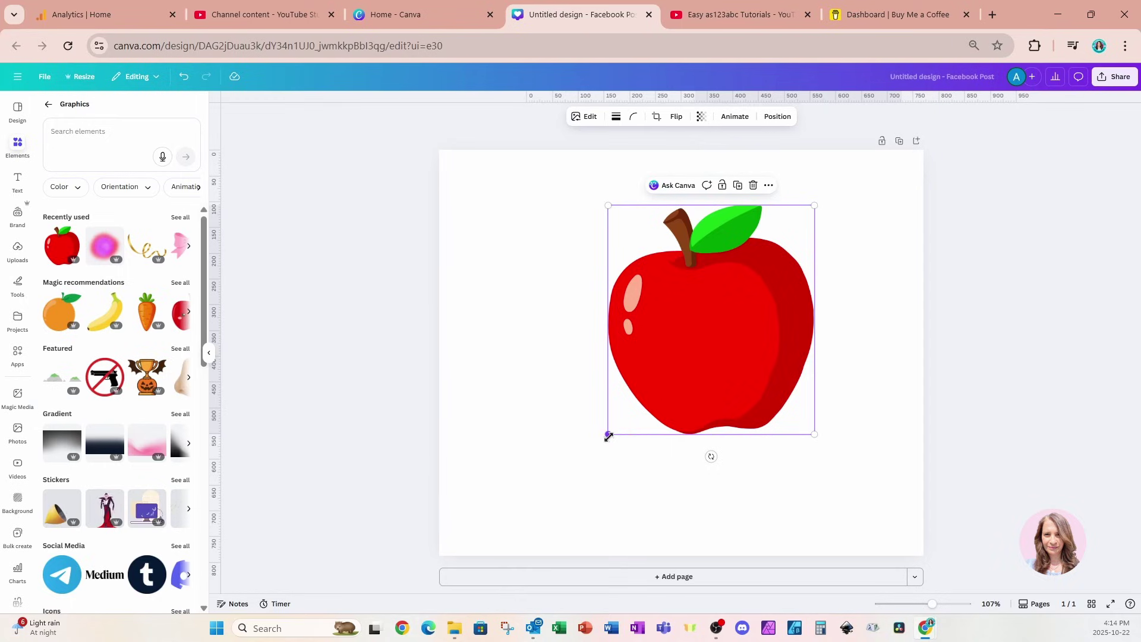
{"action": "left_click_drag", "start_coordinate": [608, 434], "coordinate": [558, 474]}
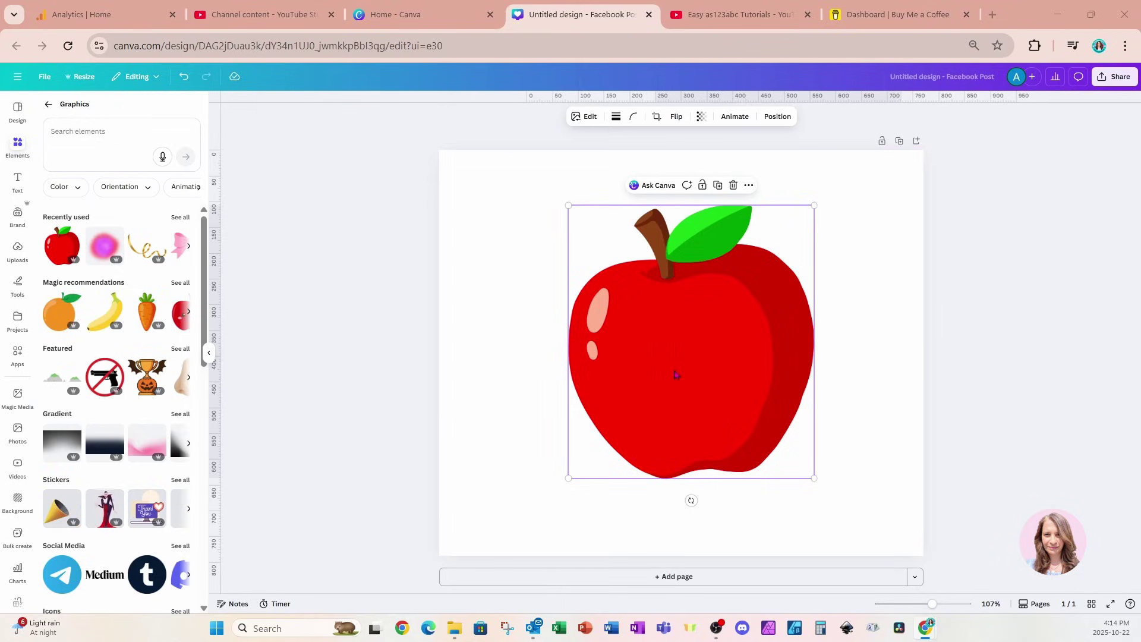
Step: Restyle the red apple with Style Match's Etching style, a black-and-white engraved drawing
{"action": "left_click", "coordinate": [585, 123]}
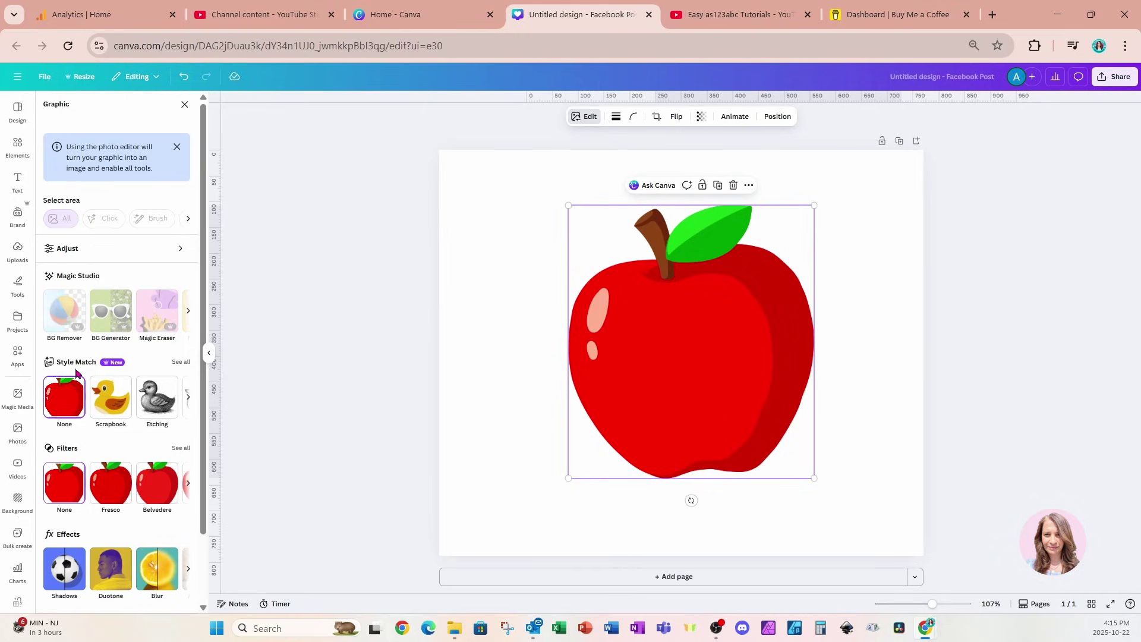
{"action": "left_click", "coordinate": [183, 364]}
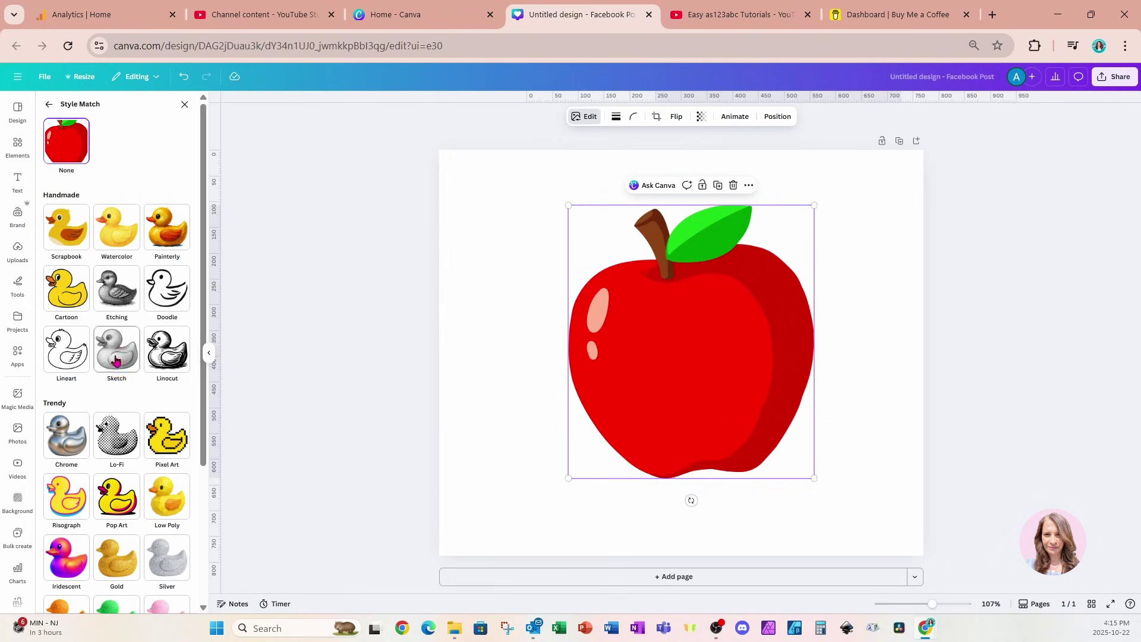
{"action": "scroll", "coordinate": [98, 397], "scroll_direction": "down", "scroll_amount": 3}
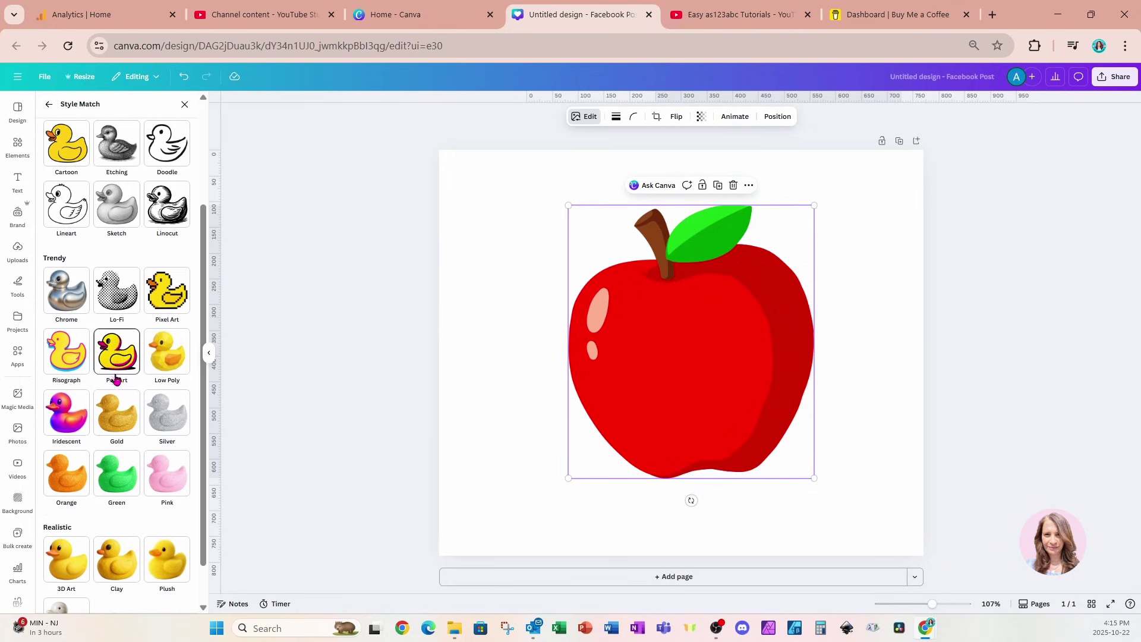
{"action": "scroll", "coordinate": [118, 378], "scroll_direction": "down", "scroll_amount": 1}
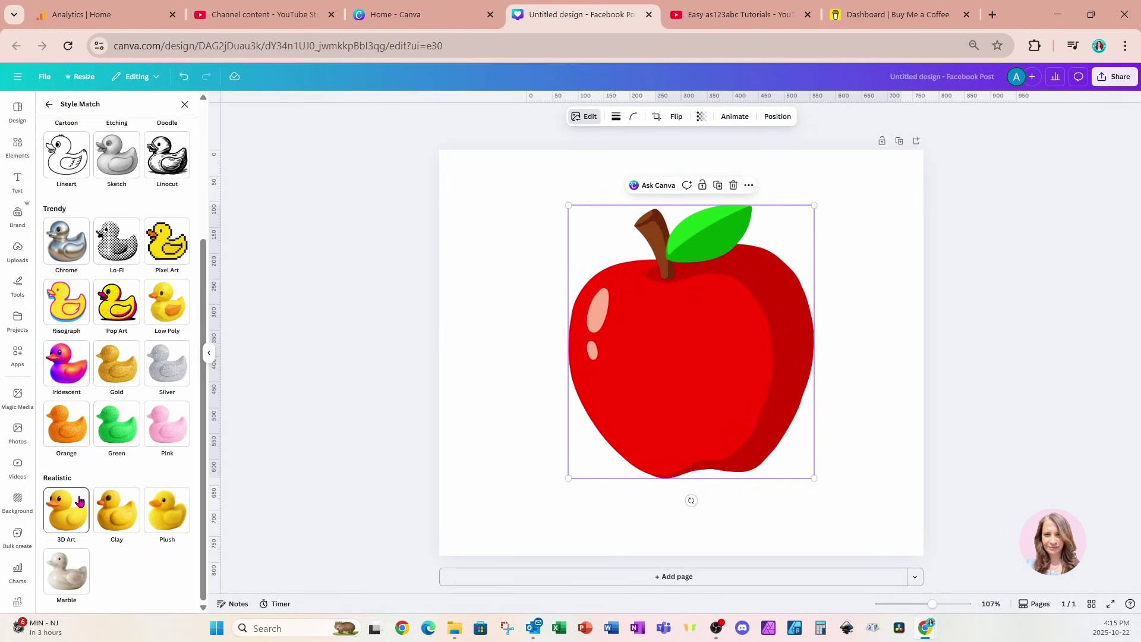
{"action": "scroll", "coordinate": [81, 501], "scroll_direction": "up", "scroll_amount": 4}
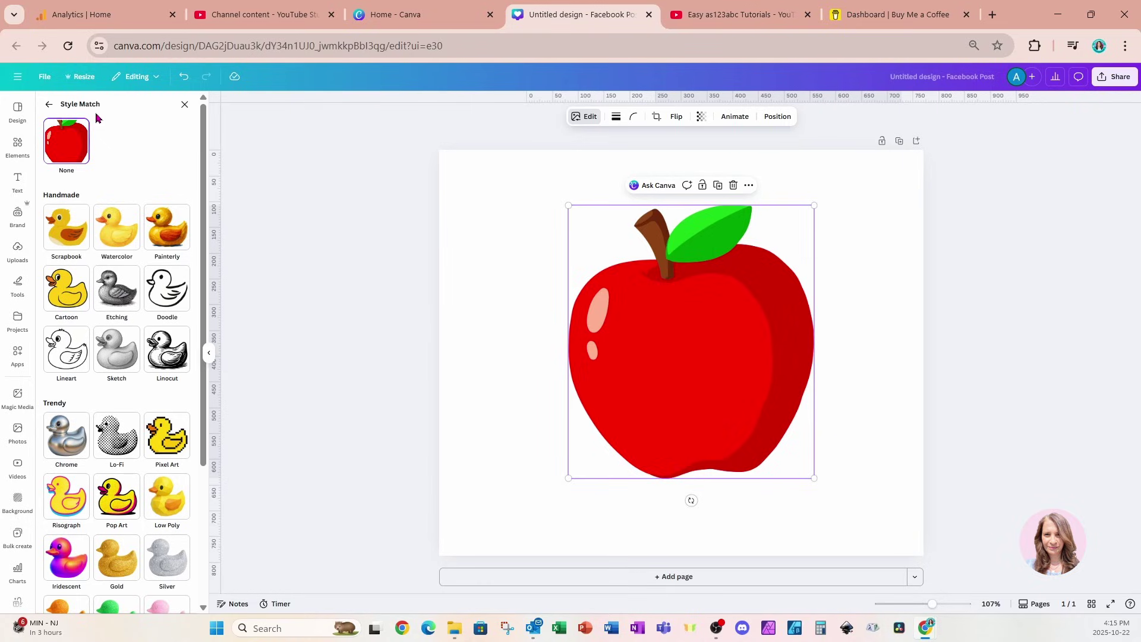
{"action": "left_click", "coordinate": [110, 294]}
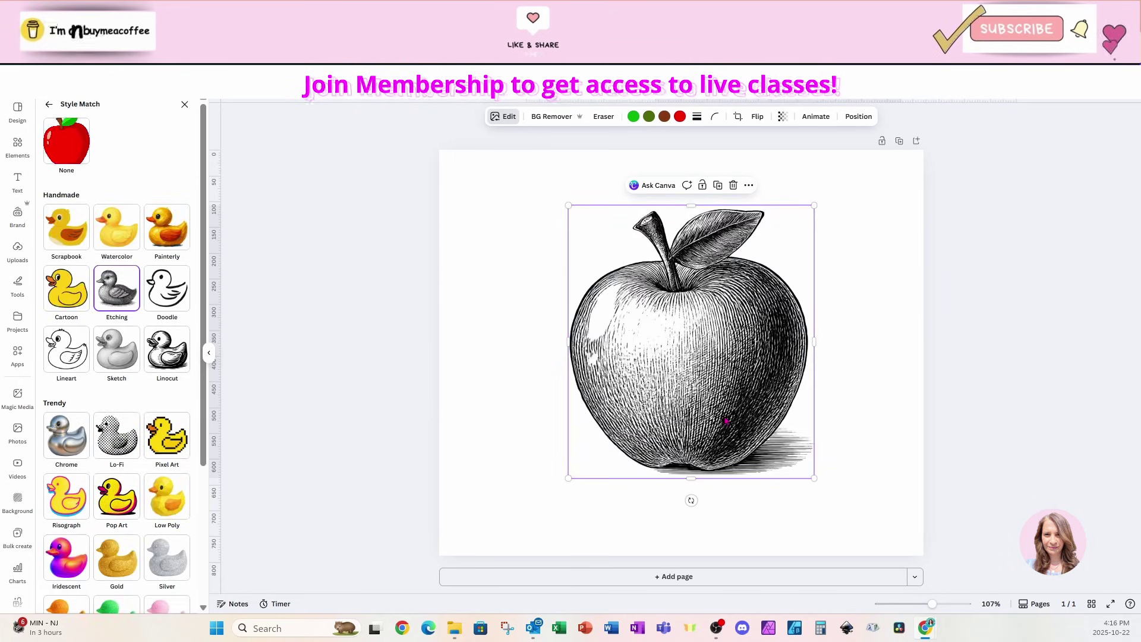
Step: Add another red apple at the upper left and shrink the etched apple beside it
{"action": "left_click", "coordinate": [7, 148]}
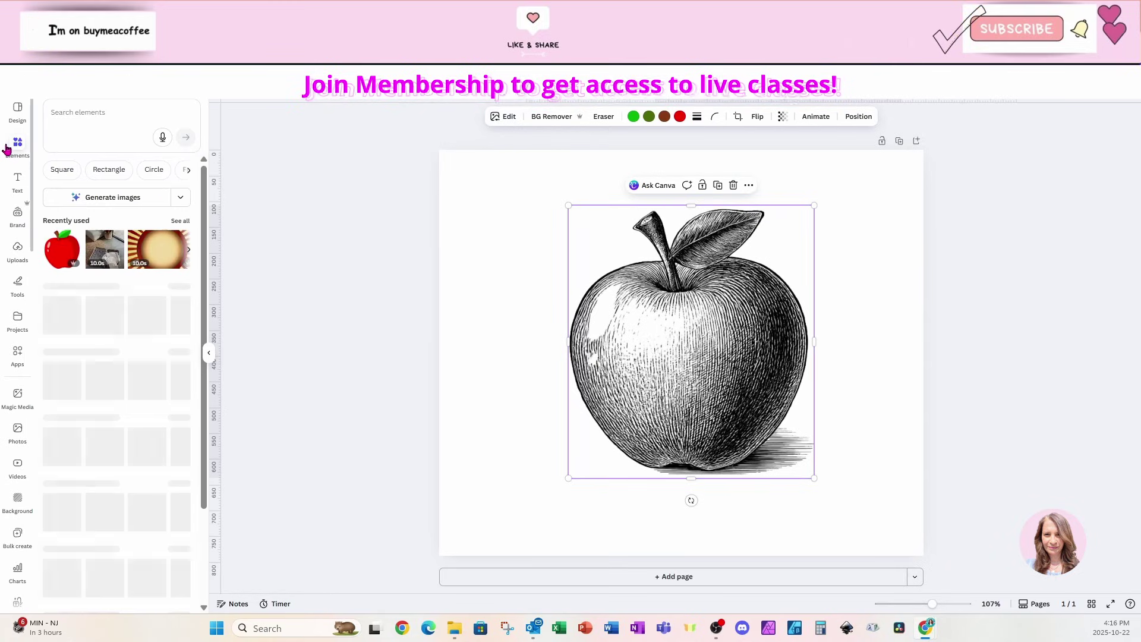
{"action": "left_click", "coordinate": [62, 249]}
{"action": "mouse_move", "coordinate": [643, 383]}
{"action": "left_mouse_down"}
{"action": "mouse_move", "coordinate": [663, 383]}
{"action": "mouse_move", "coordinate": [528, 301]}
{"action": "left_mouse_up"}
{"action": "left_click_drag", "start_coordinate": [624, 382], "coordinate": [750, 395]}
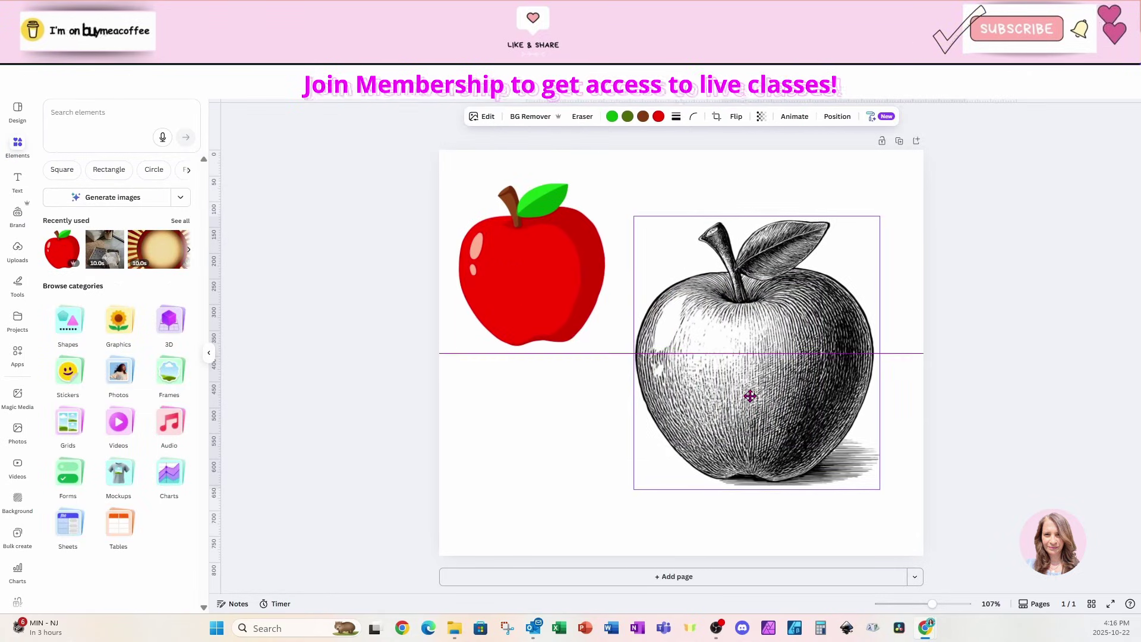
{"action": "left_click_drag", "start_coordinate": [634, 217], "coordinate": [715, 306]}
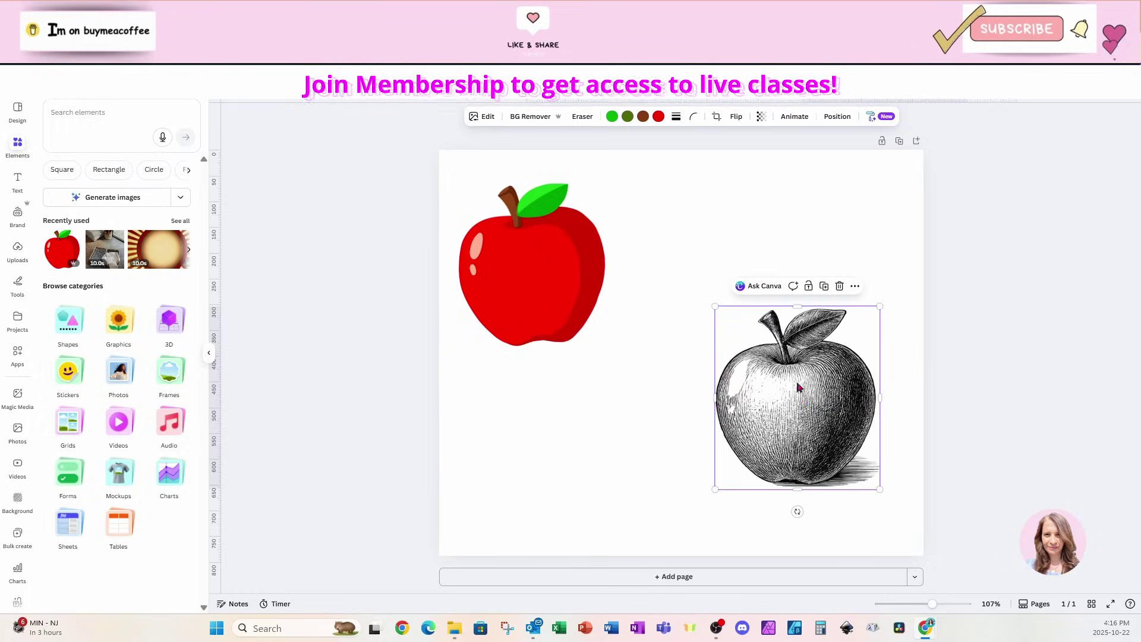
{"action": "mouse_move", "coordinate": [798, 387]}
{"action": "left_mouse_down"}
{"action": "mouse_move", "coordinate": [726, 374]}
{"action": "mouse_move", "coordinate": [704, 384]}
{"action": "left_mouse_up"}
Step: Copy the upper-left red apple to the lower right of the page
{"action": "left_click", "coordinate": [550, 305]}
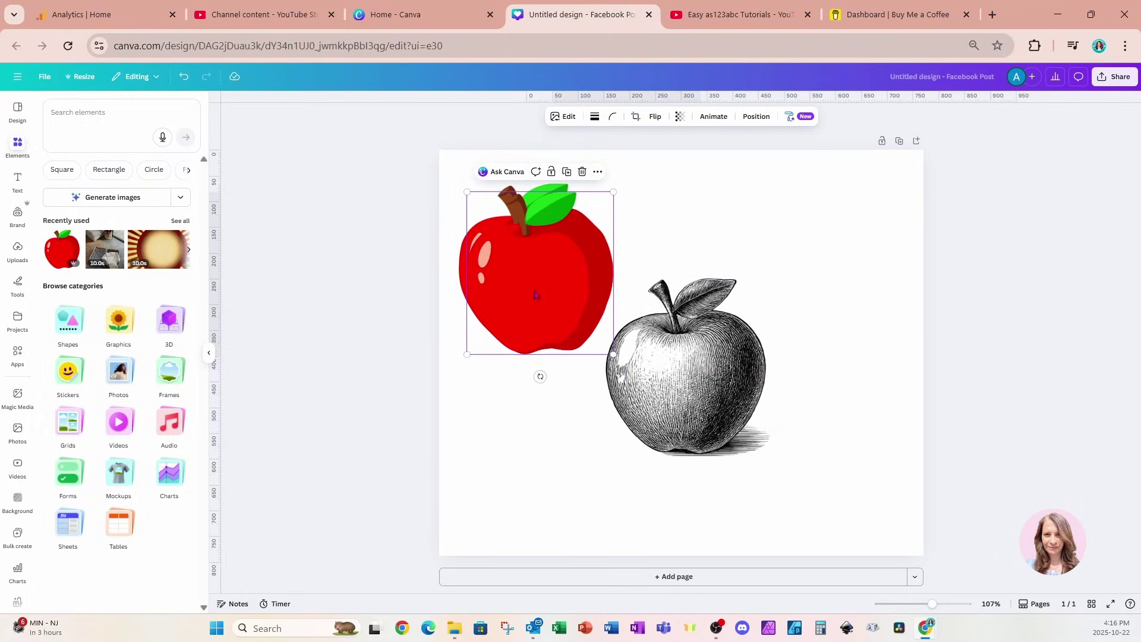
{"action": "mouse_move", "coordinate": [536, 295]}
{"action": "left_mouse_down"}
{"action": "mouse_move", "coordinate": [757, 351]}
{"action": "mouse_move", "coordinate": [820, 471]}
{"action": "mouse_move", "coordinate": [820, 493]}
{"action": "left_mouse_up"}
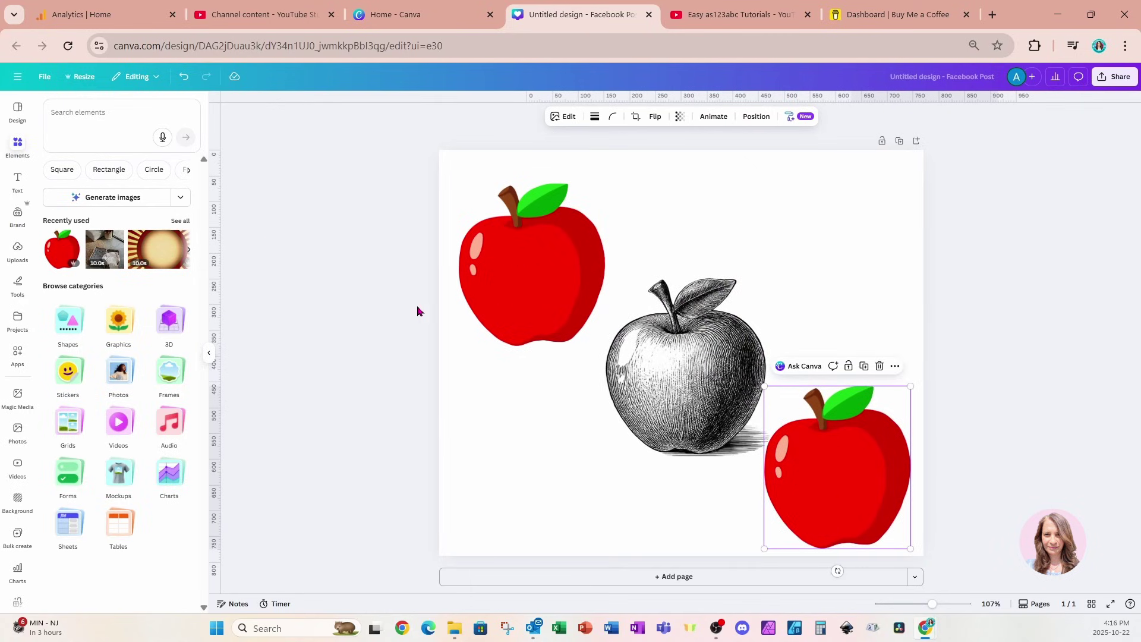
{"action": "left_click", "coordinate": [553, 308]}
Step: Browse the full Style Match gallery for the upper-left red apple
{"action": "left_click", "coordinate": [564, 116]}
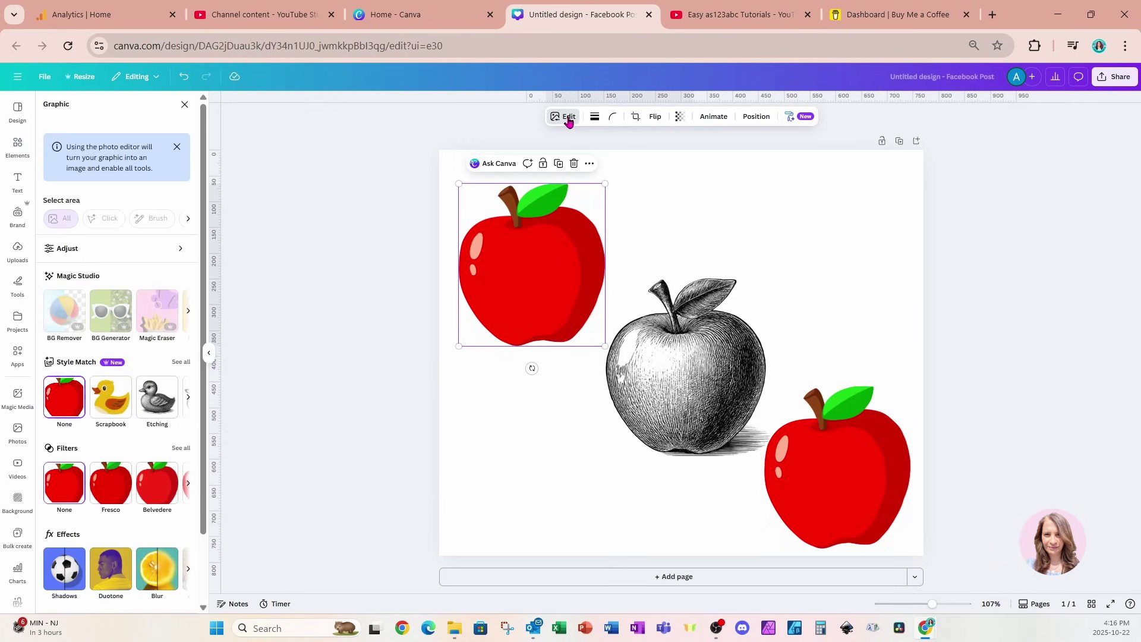
{"action": "left_click", "coordinate": [181, 362]}
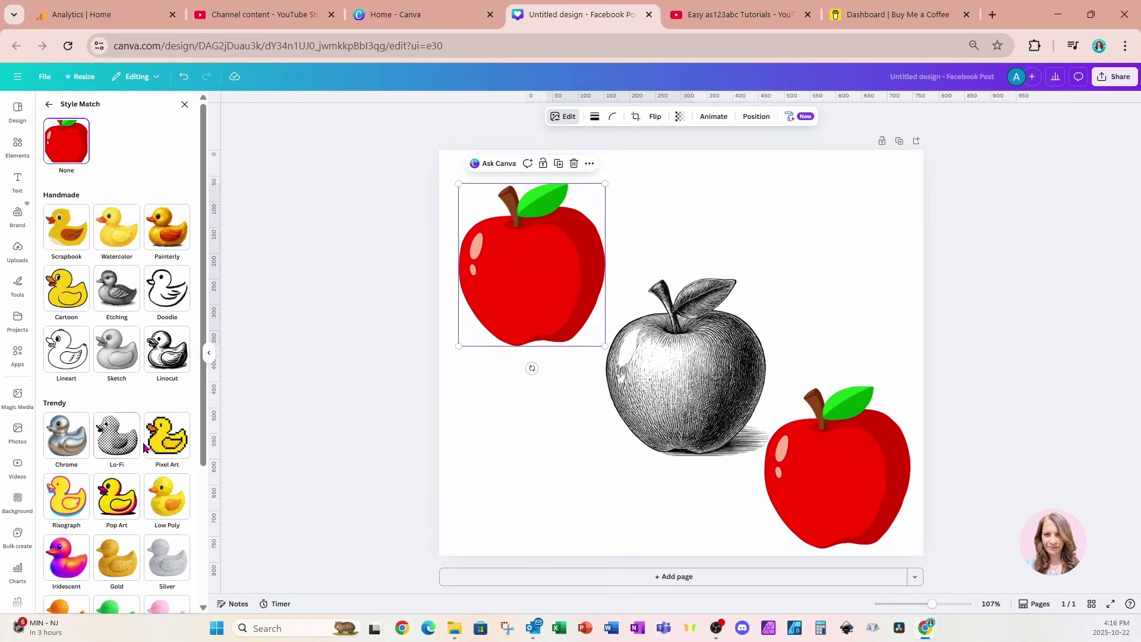
{"action": "scroll", "coordinate": [157, 504], "scroll_direction": "down", "scroll_amount": 1}
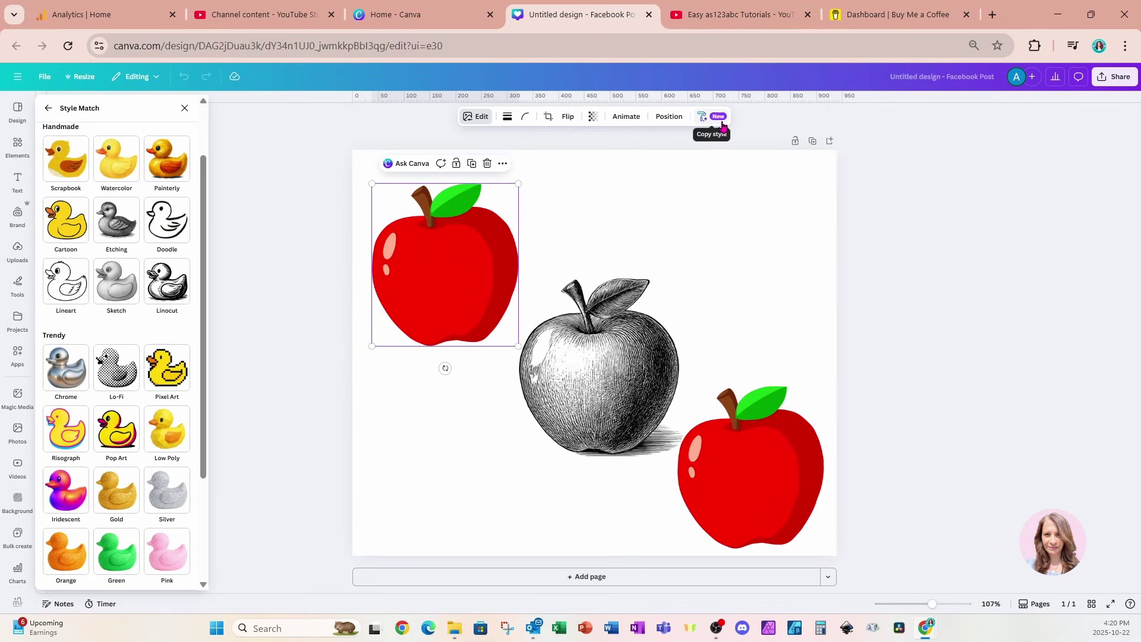
Step: Copy the etched apple's art style and paste it onto the lower-right red apple
{"action": "left_click", "coordinate": [723, 119]}
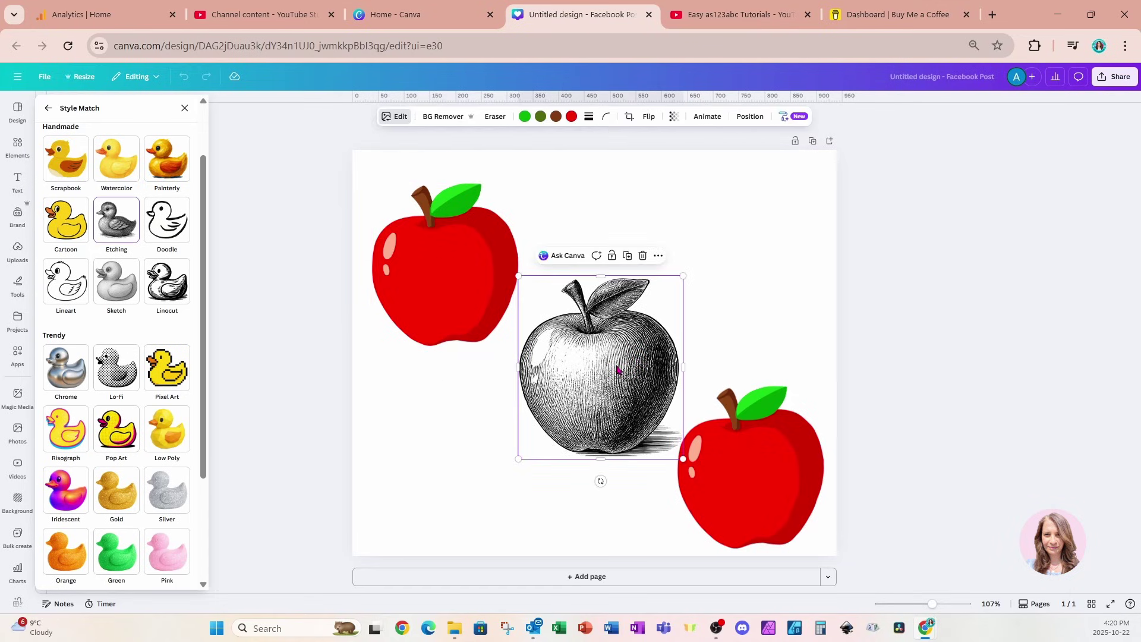
{"action": "left_click", "coordinate": [619, 369]}
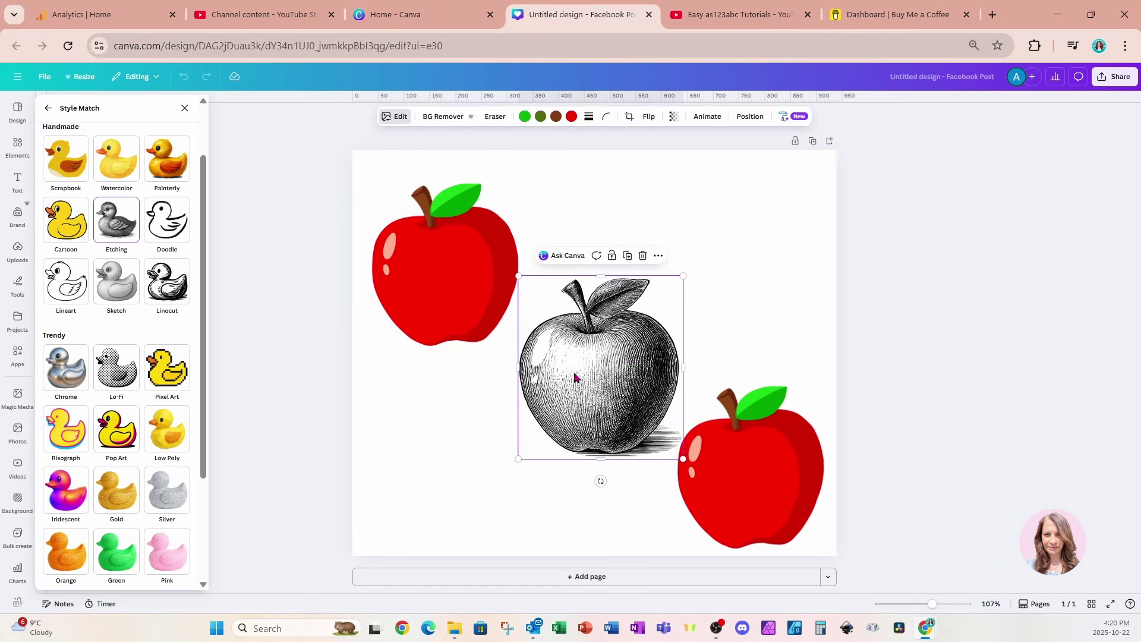
{"action": "left_click", "coordinate": [799, 119]}
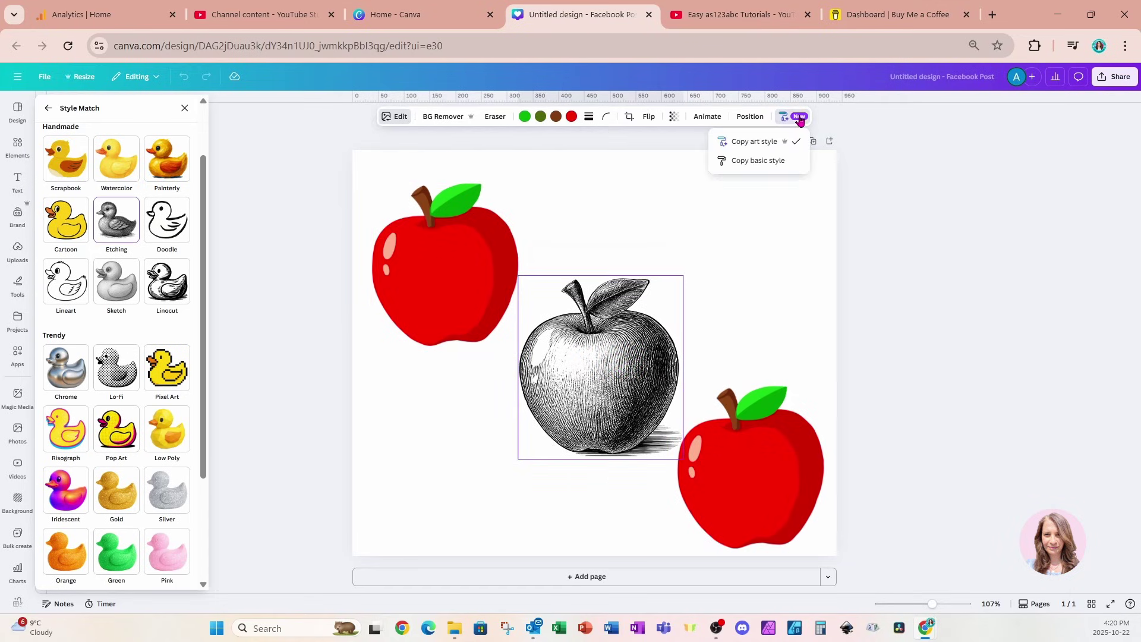
{"action": "left_click", "coordinate": [751, 463]}
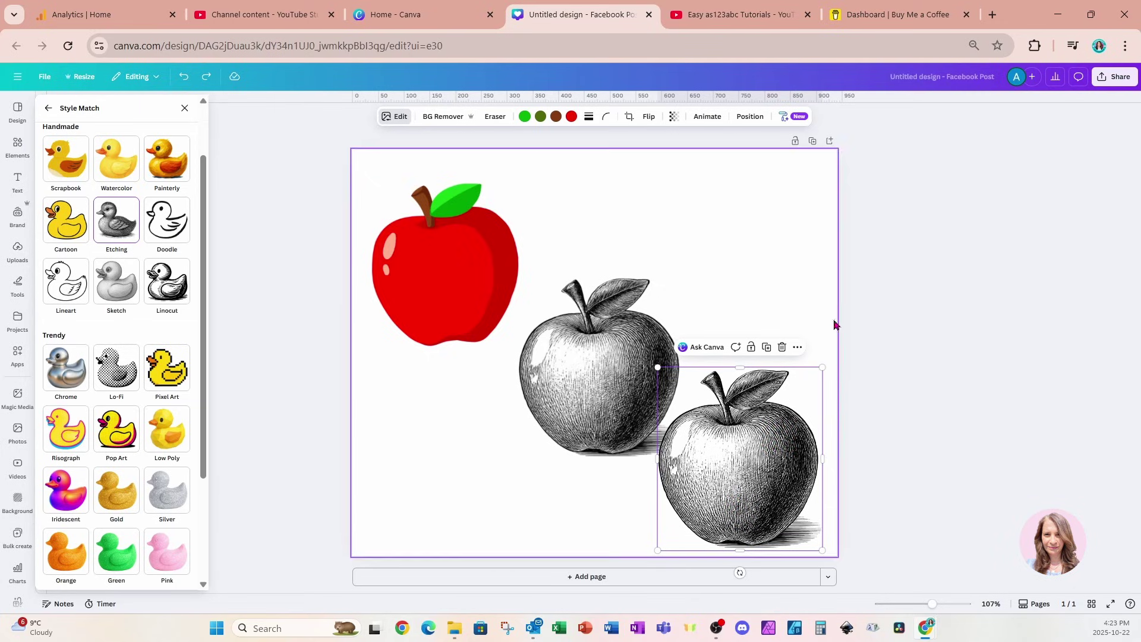
Step: Duplicate the upper-left red apple below the original, then undo the move
{"action": "left_click", "coordinate": [457, 238]}
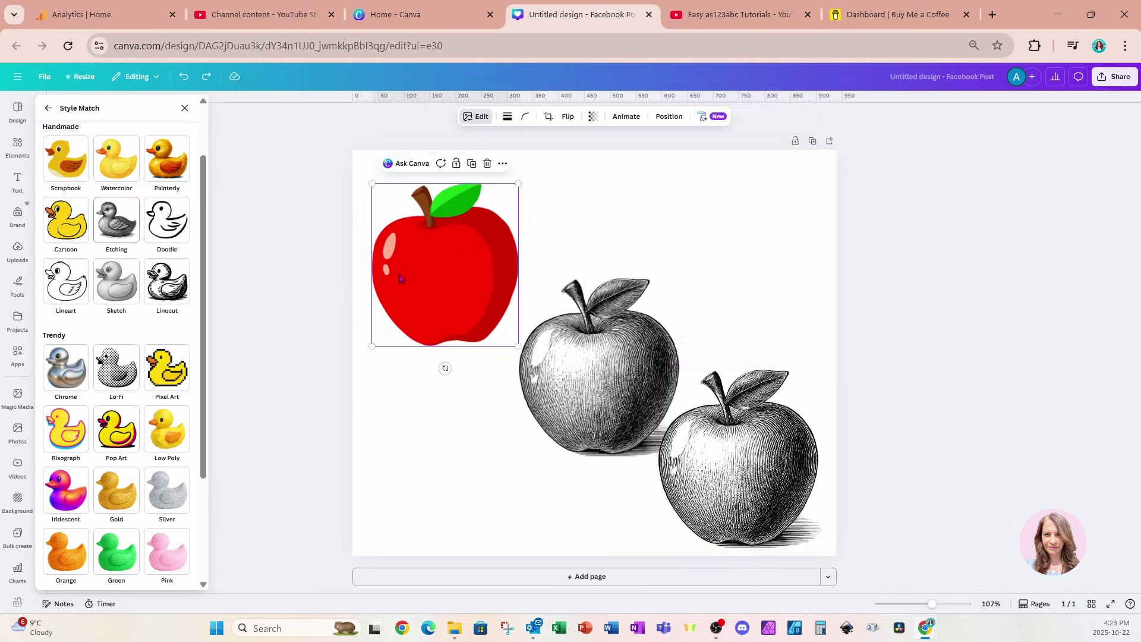
{"action": "left_click", "coordinate": [471, 163]}
{"action": "left_click_drag", "start_coordinate": [474, 293], "coordinate": [451, 476]}
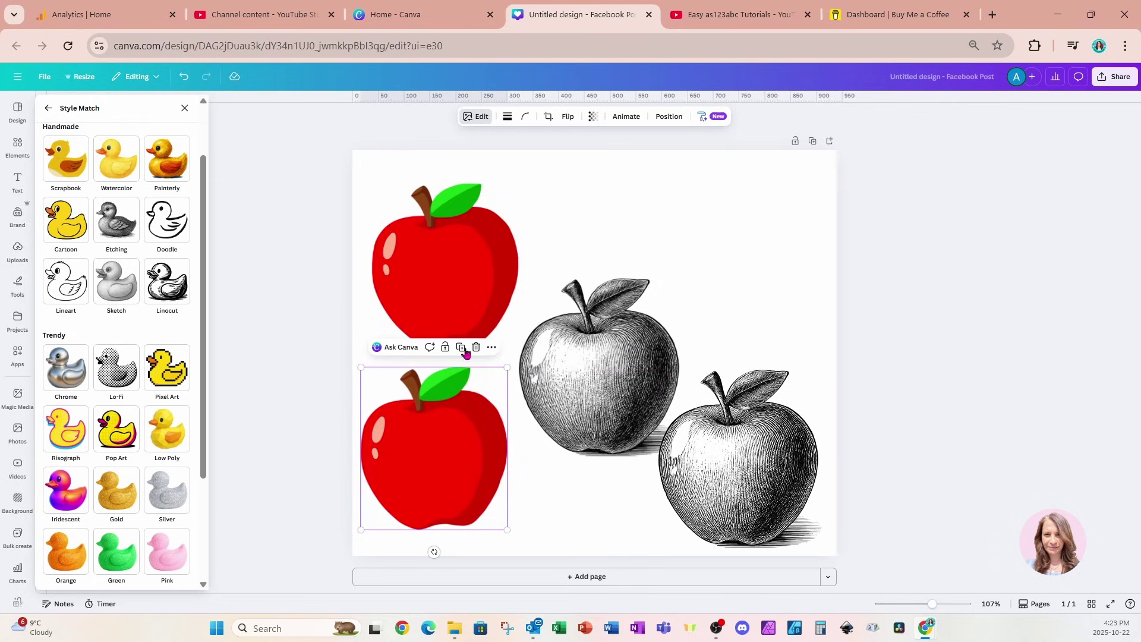
{"action": "key", "text": "ctrl+z"}
Step: Give the middle etched apple a drop shadow and paste its basic style onto the lower red apple
{"action": "left_click", "coordinate": [575, 375]}
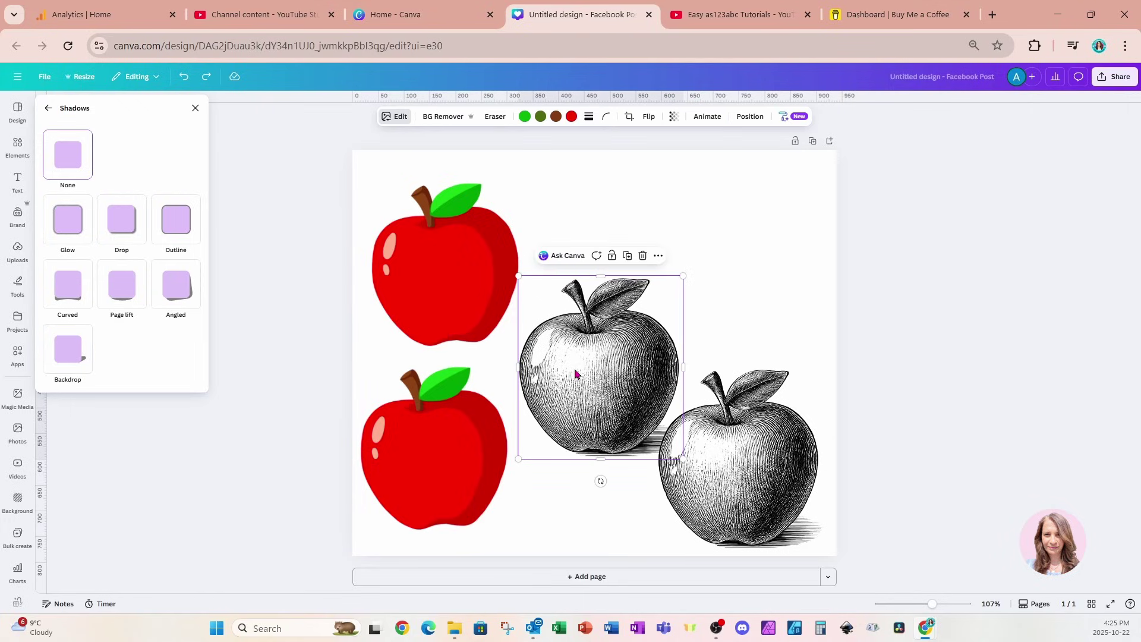
{"action": "left_click", "coordinate": [126, 229]}
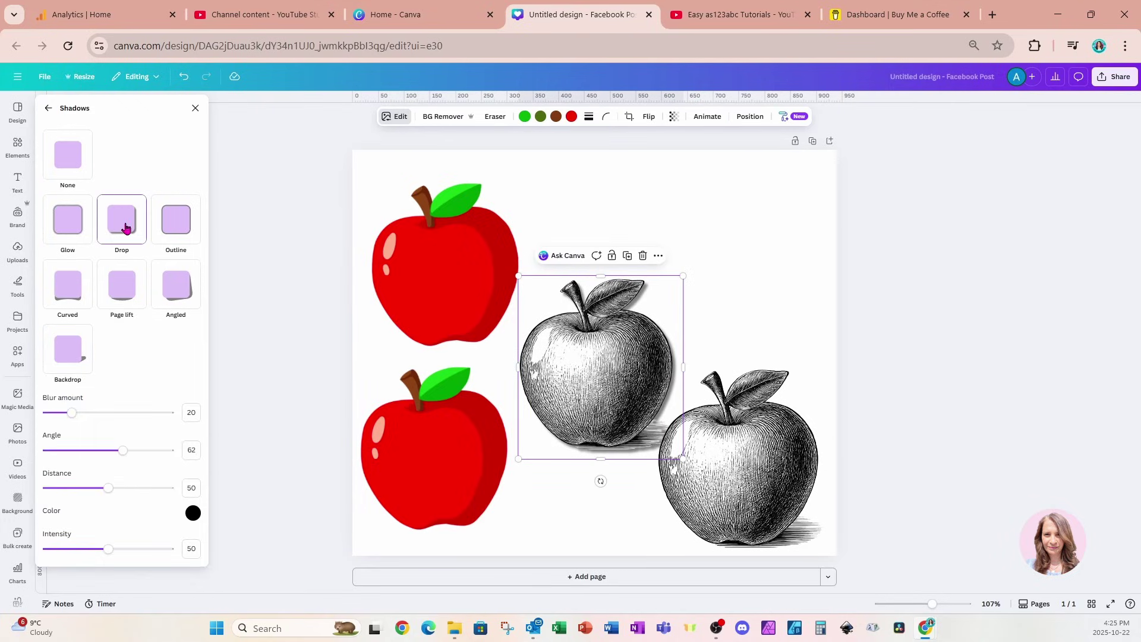
{"action": "left_click", "coordinate": [796, 119]}
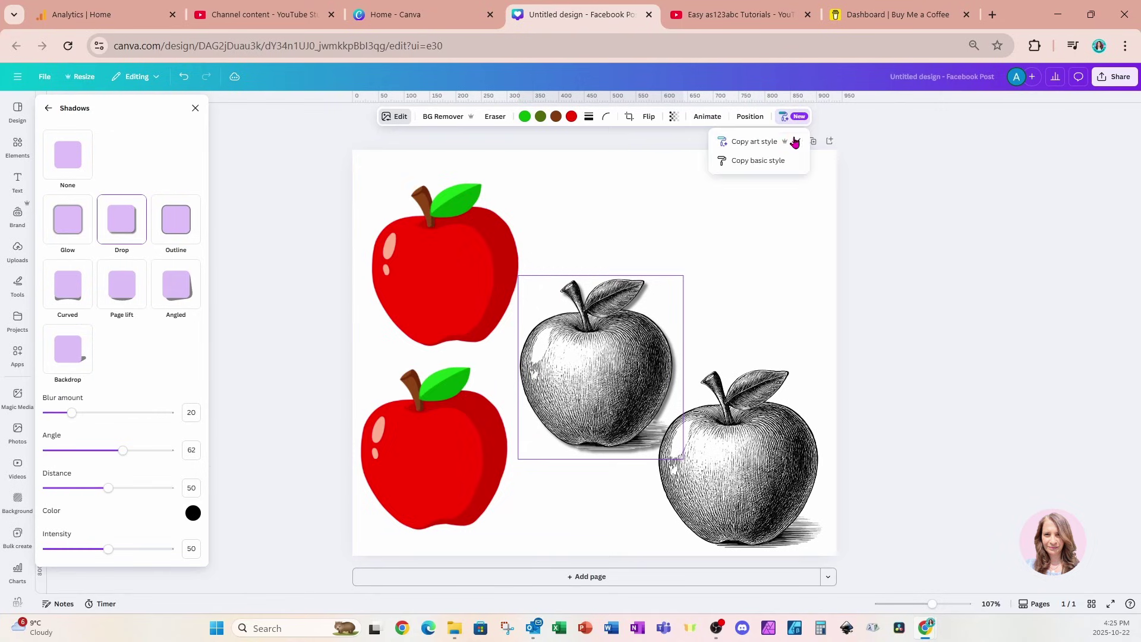
{"action": "left_click", "coordinate": [792, 144]}
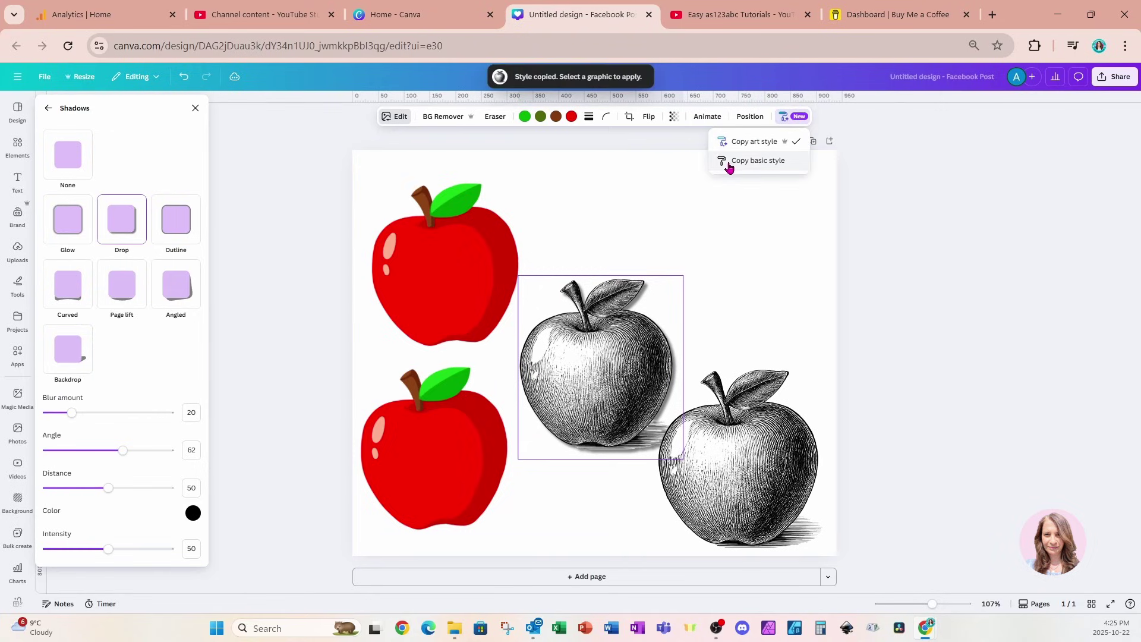
{"action": "left_click", "coordinate": [780, 161]}
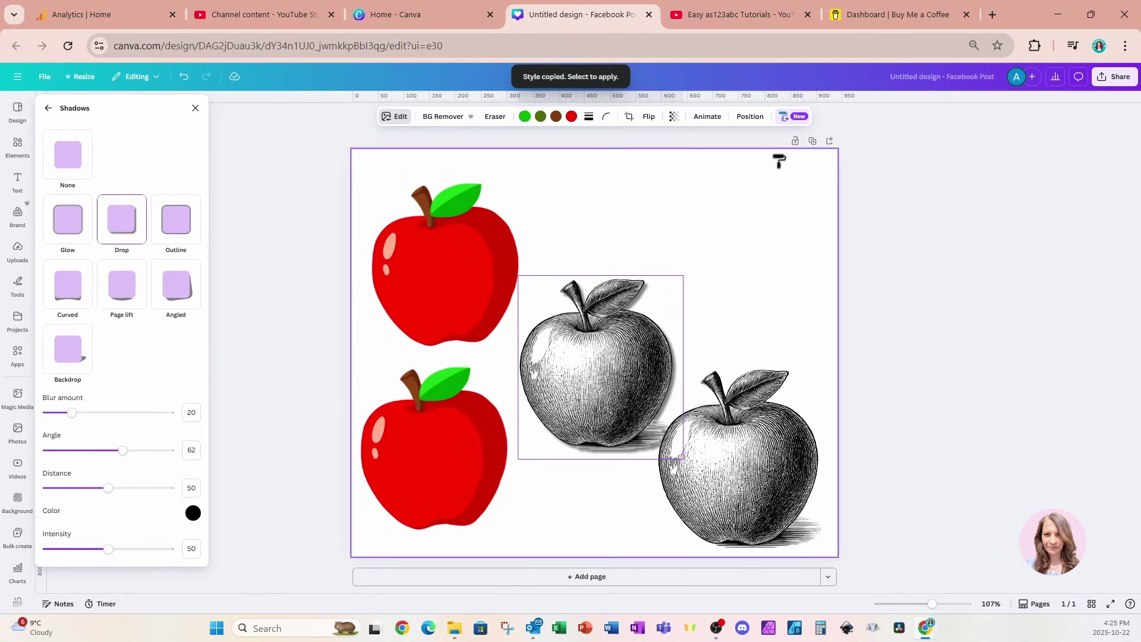
{"action": "left_click", "coordinate": [455, 473]}
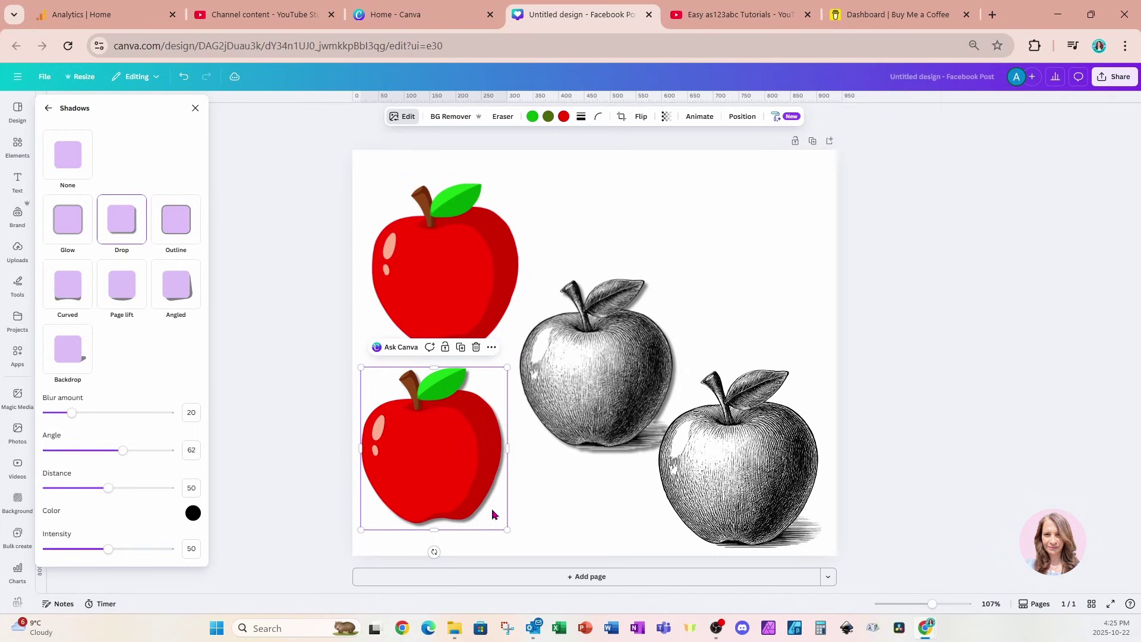
Step: Copy the lower red apple's style via the style copying choices
{"action": "left_click", "coordinate": [789, 123]}
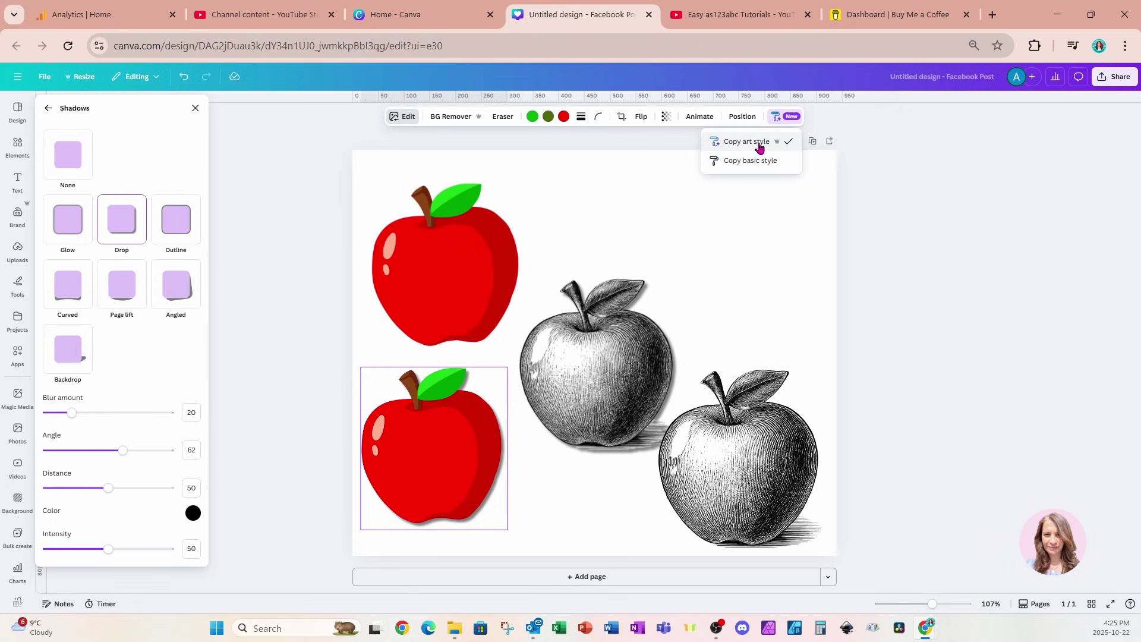
{"action": "left_click", "coordinate": [49, 107]}
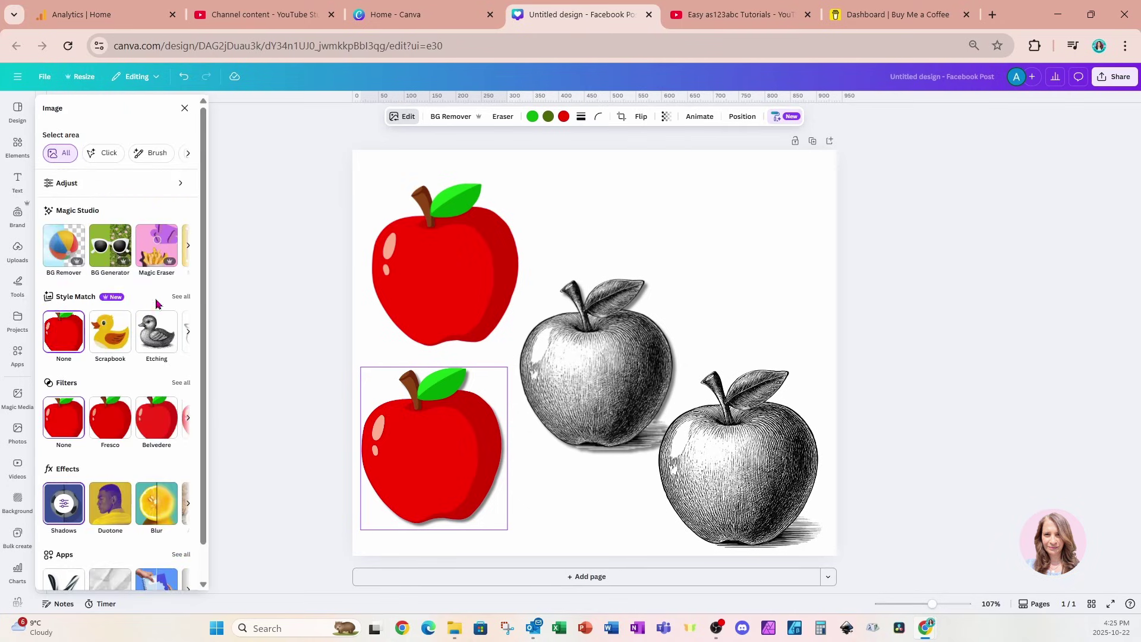
{"action": "left_click", "coordinate": [777, 117]}
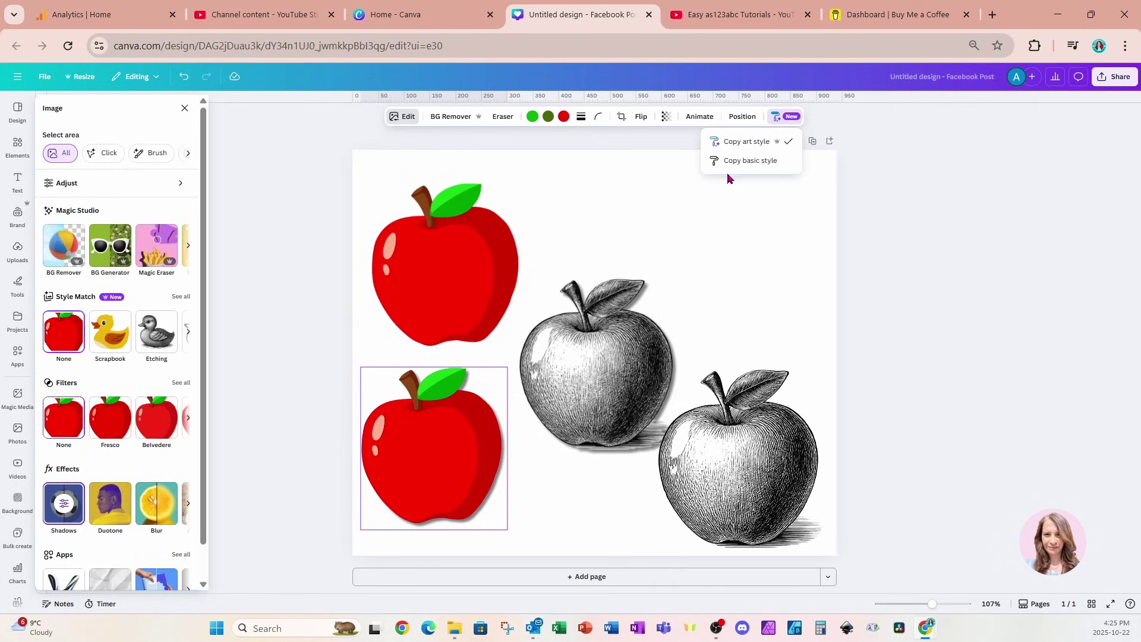
Step: Add a Heading text box and place it at the top right of the page
{"action": "left_click", "coordinate": [763, 170]}
{"action": "left_click", "coordinate": [16, 187]}
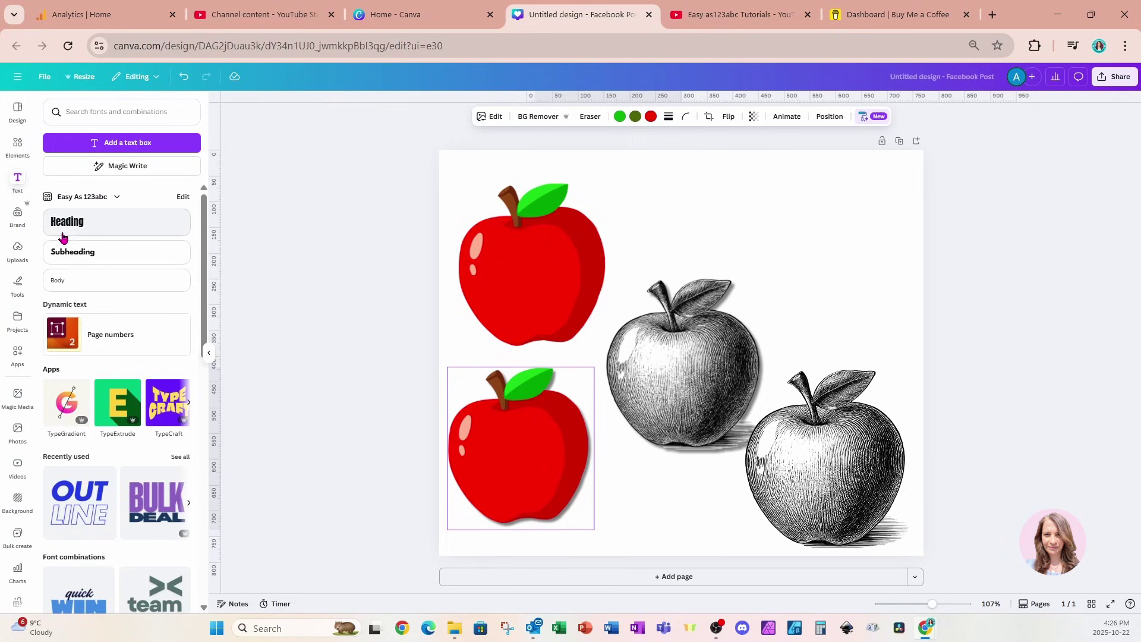
{"action": "left_click", "coordinate": [61, 226]}
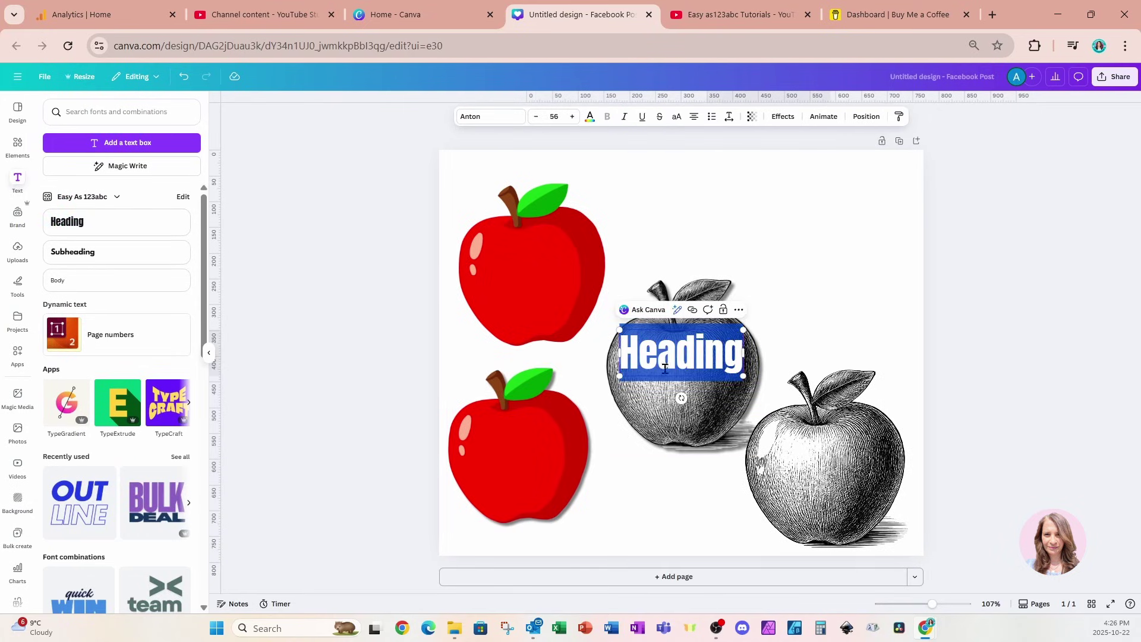
{"action": "left_click", "coordinate": [755, 357]}
{"action": "left_click_drag", "start_coordinate": [716, 371], "coordinate": [813, 230]}
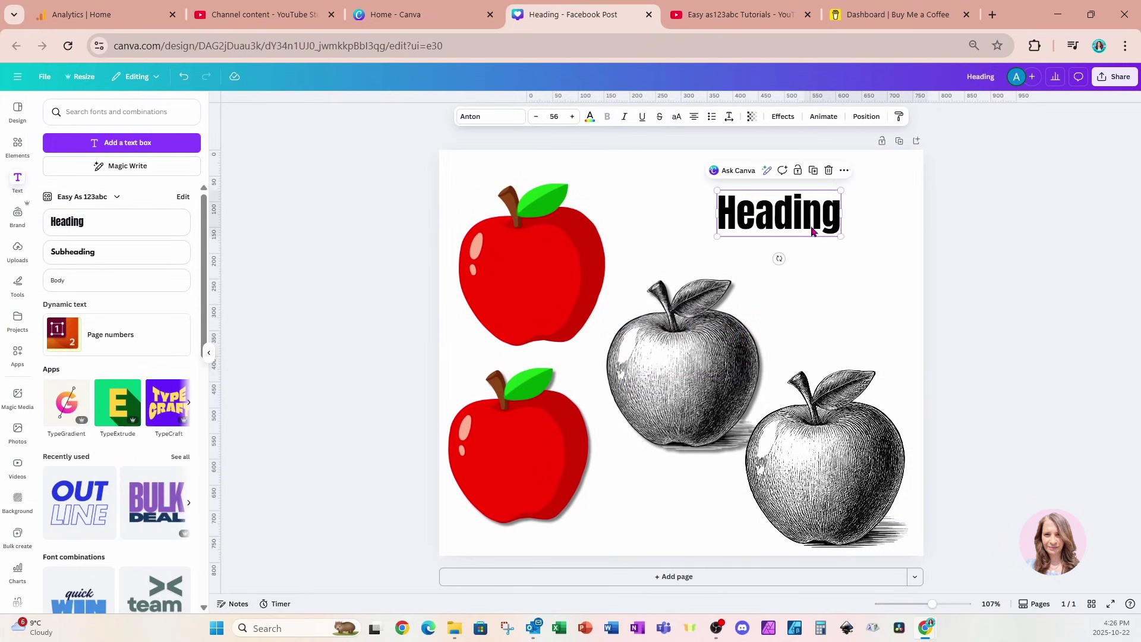
Step: Open Ask Canva for the heading, then select the heading text for replacing
{"action": "left_click", "coordinate": [737, 172]}
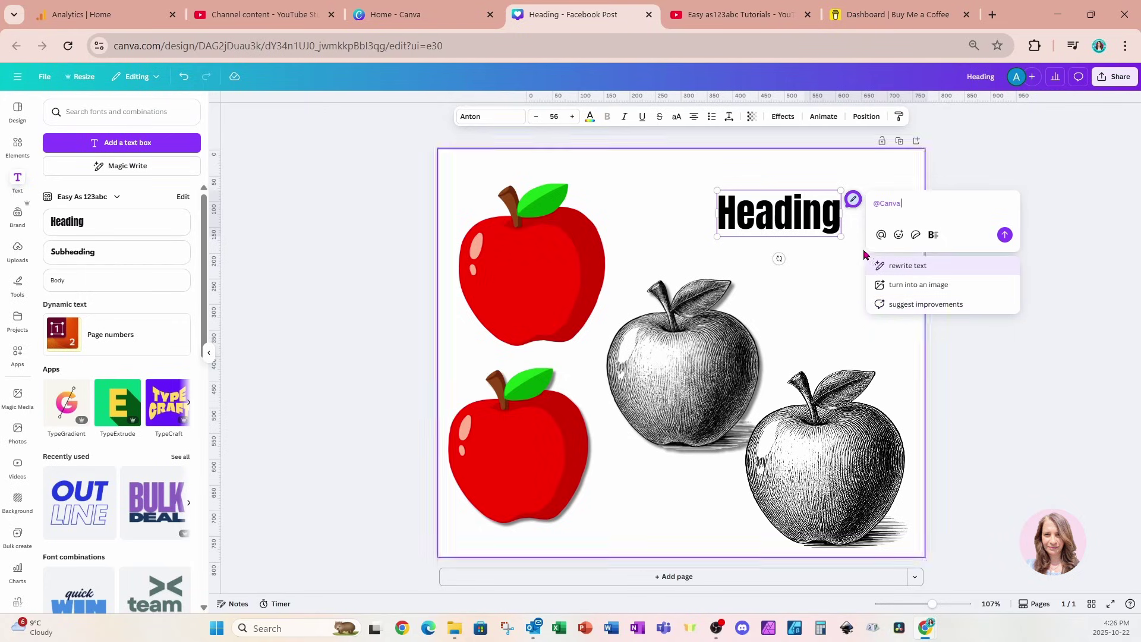
{"action": "double_click", "coordinate": [828, 220]}
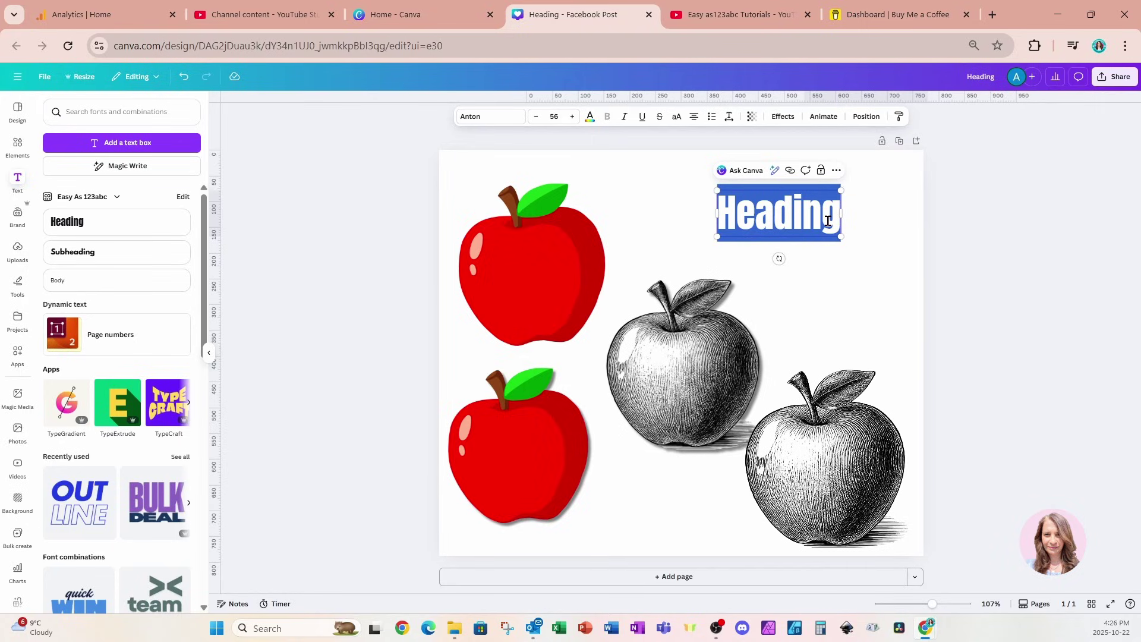
Step: Change the heading to 'Today is Wednesday the middle of the week' and move the left etched apple down
{"action": "type", "text": "Today is "}
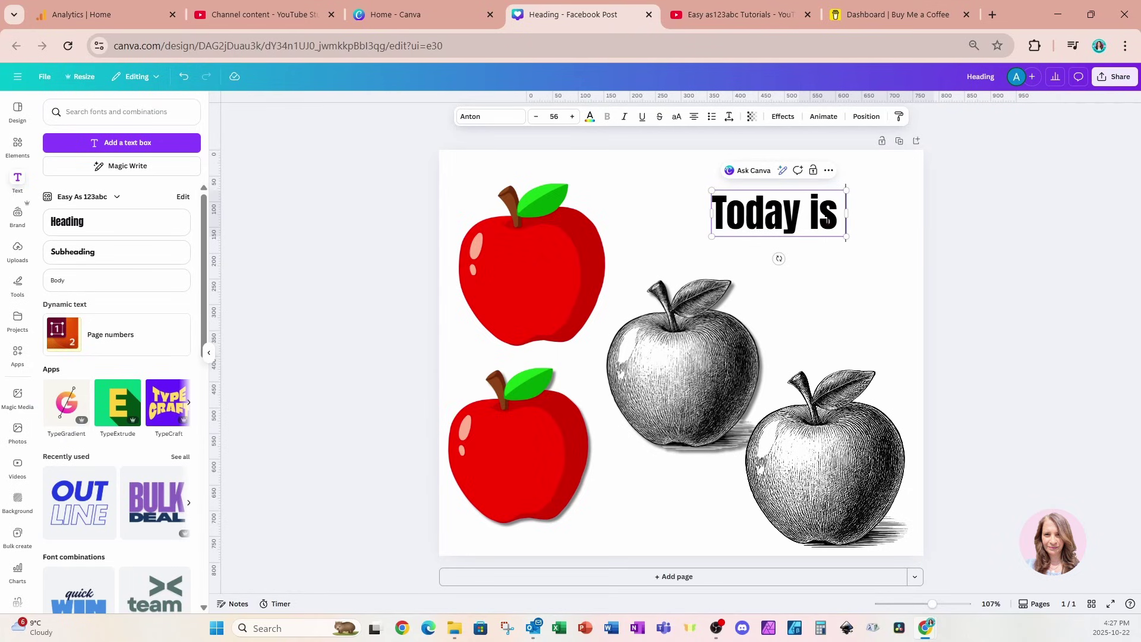
{"action": "type", "text": "Wednesd"}
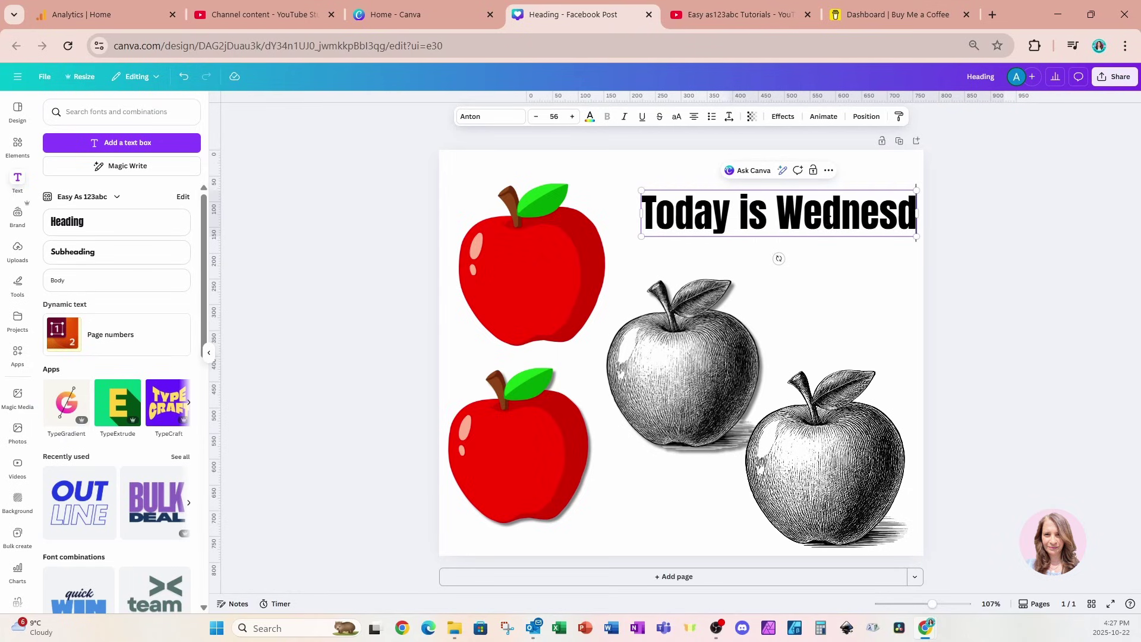
{"action": "type", "text": "ay the midd"}
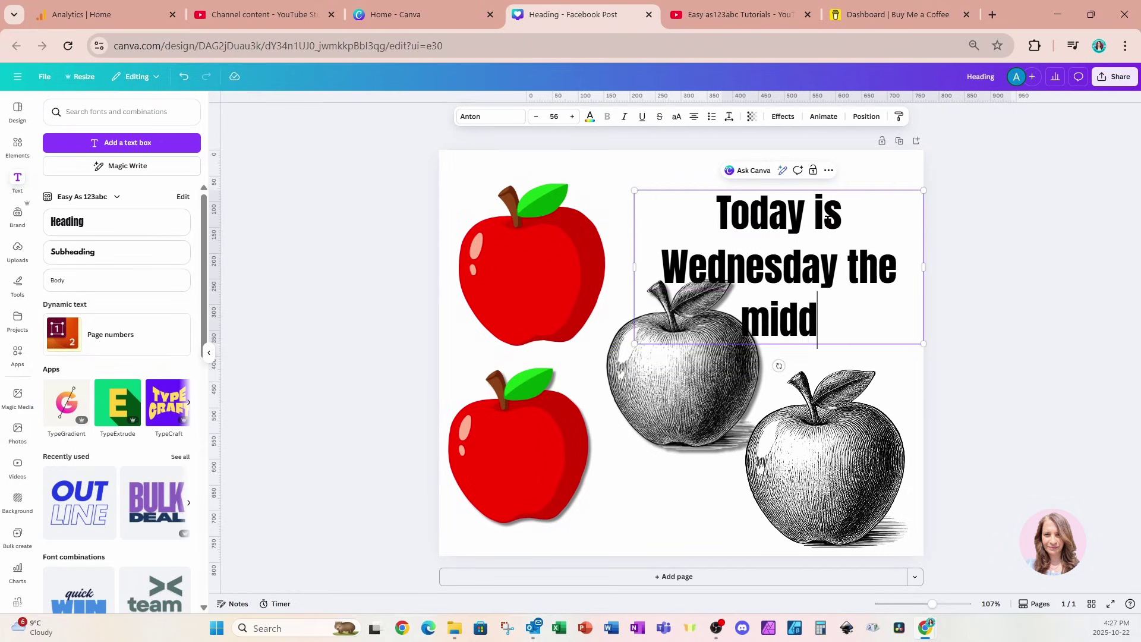
{"action": "type", "text": "le of the week"}
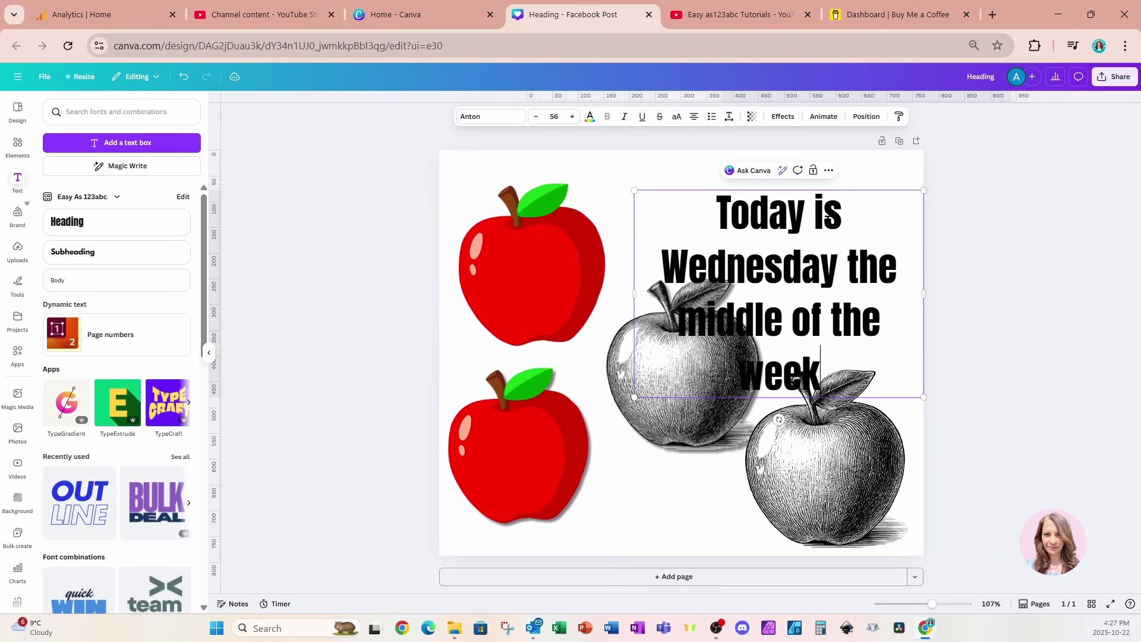
{"action": "left_click_drag", "start_coordinate": [660, 399], "coordinate": [646, 483]}
Step: Send Canva's AI assistant a 'rewrite text' request for the heading
{"action": "left_click", "coordinate": [751, 333]}
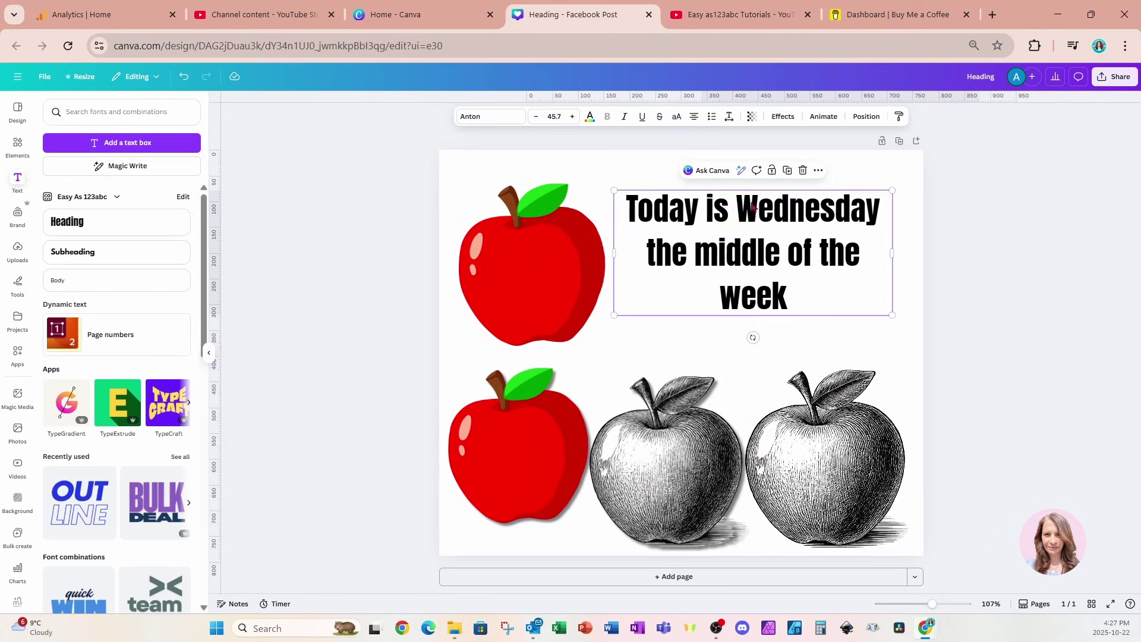
{"action": "left_click", "coordinate": [688, 175]}
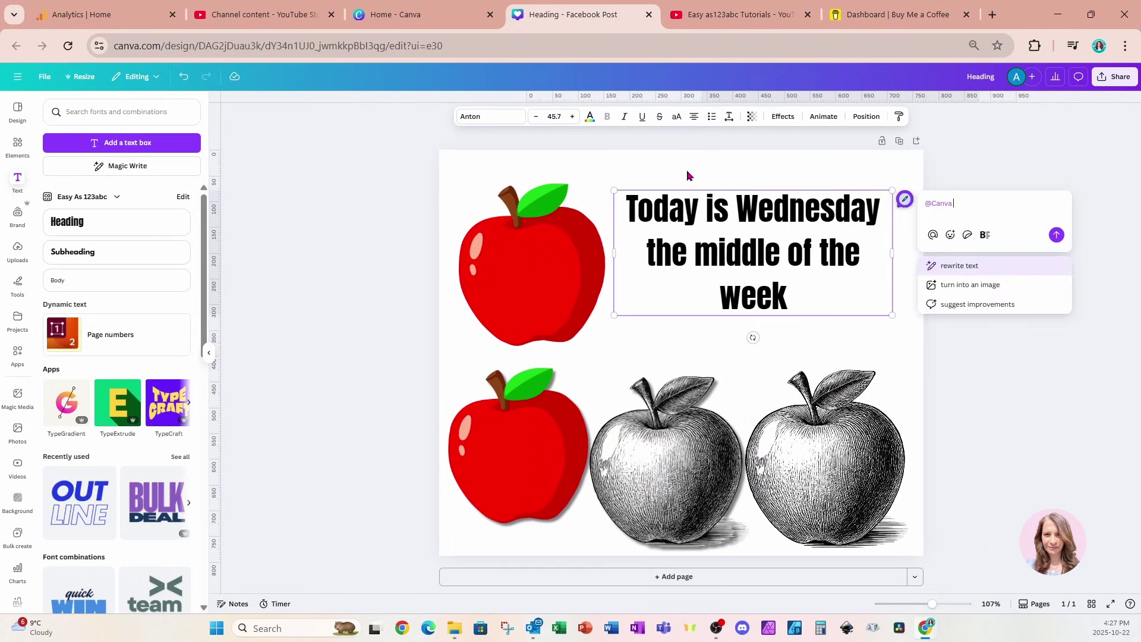
{"action": "left_click", "coordinate": [956, 268]}
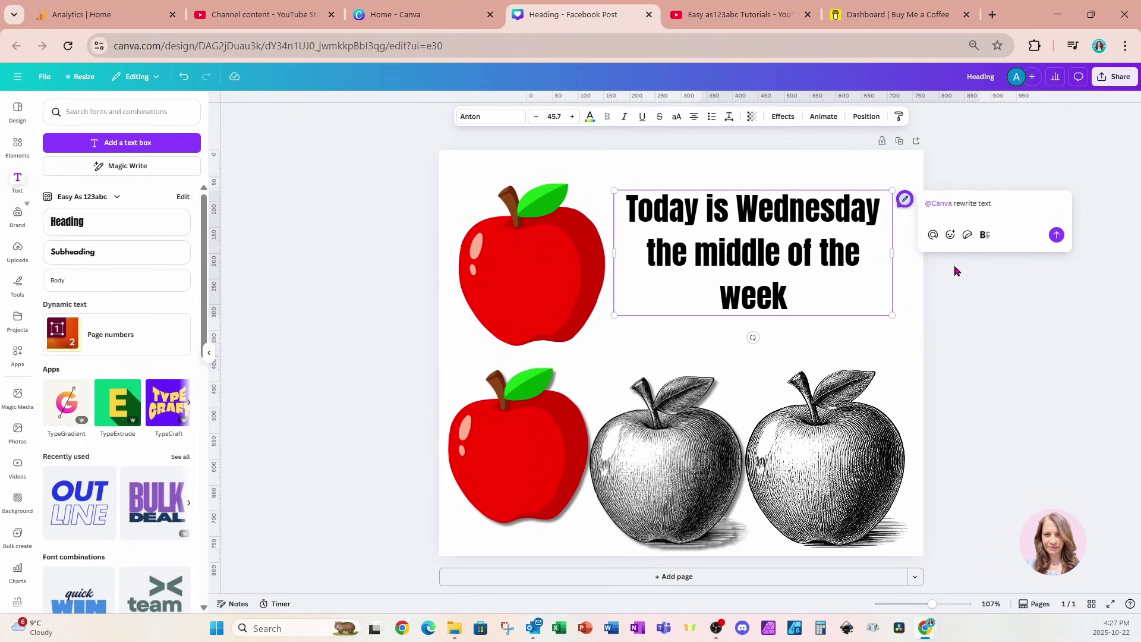
{"action": "key", "text": "Return"}
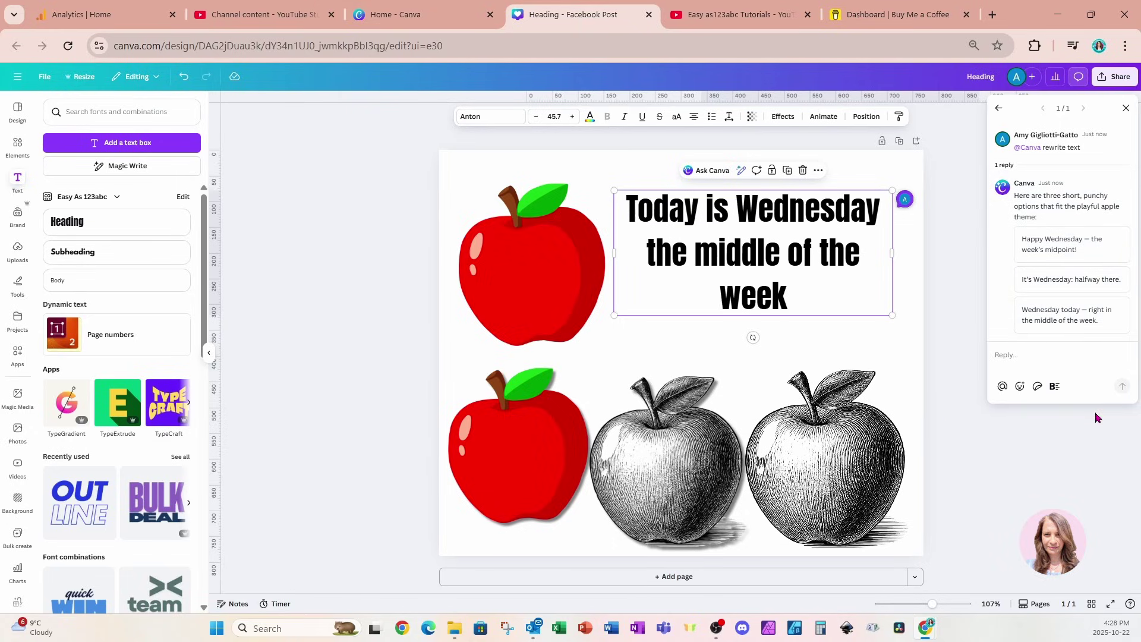
Step: Use the third suggestion, 'Wednesday today – right in the middle of the week.', as the heading and start a new note
{"action": "left_click", "coordinate": [1066, 323]}
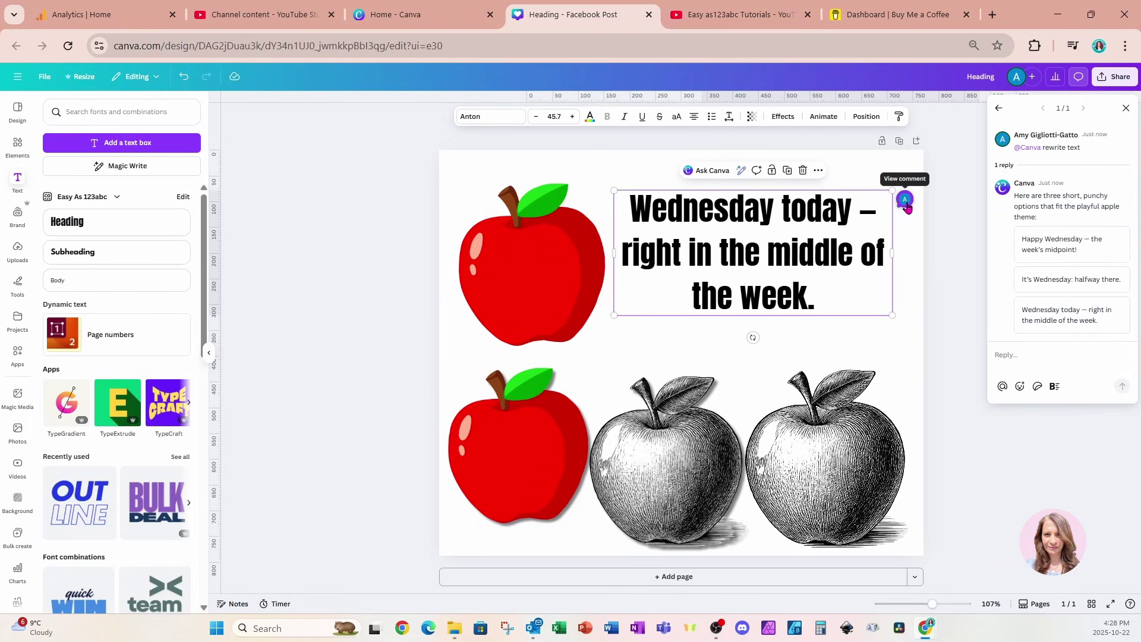
{"action": "mouse_move", "coordinate": [1023, 237]}
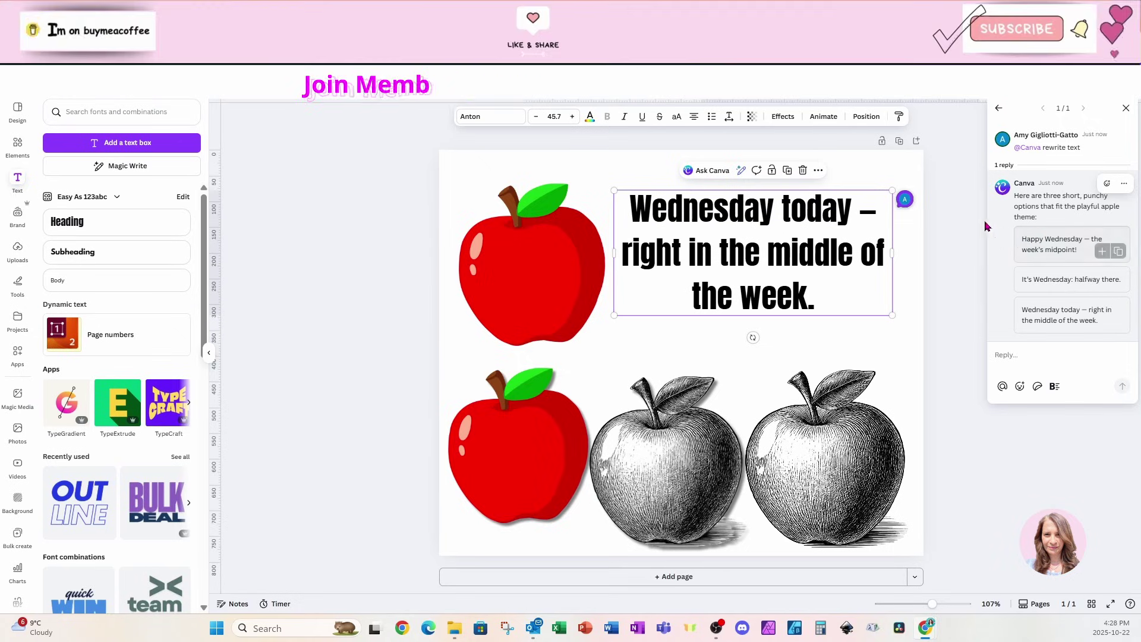
{"action": "left_click", "coordinate": [689, 171]}
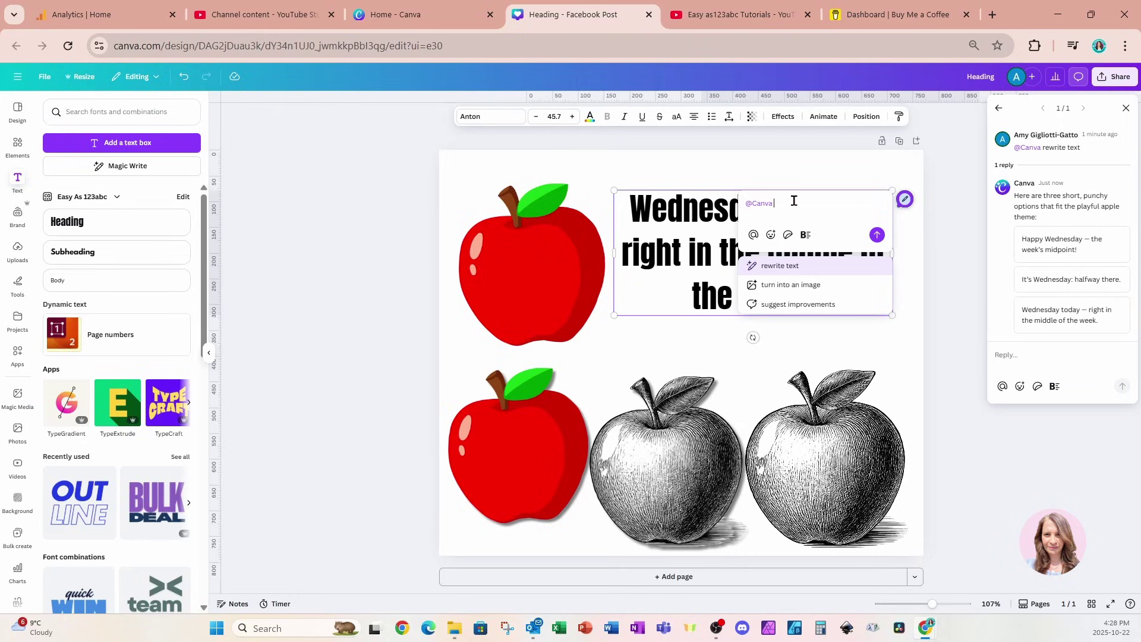
{"action": "left_click_drag", "start_coordinate": [776, 202], "coordinate": [741, 207]}
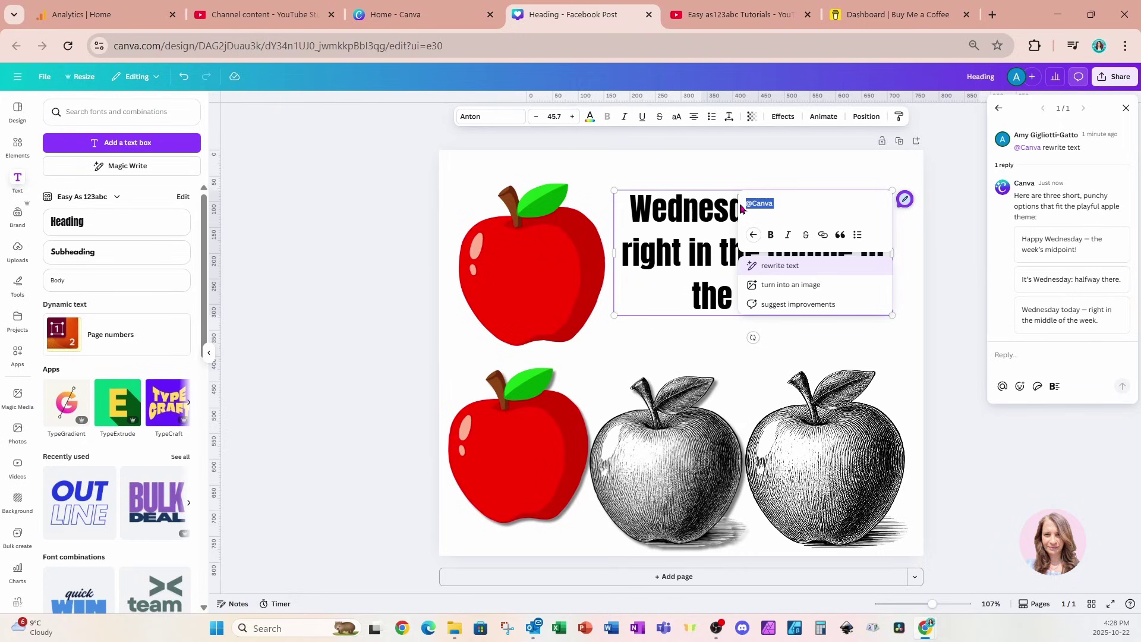
{"action": "type", "text": "@"}
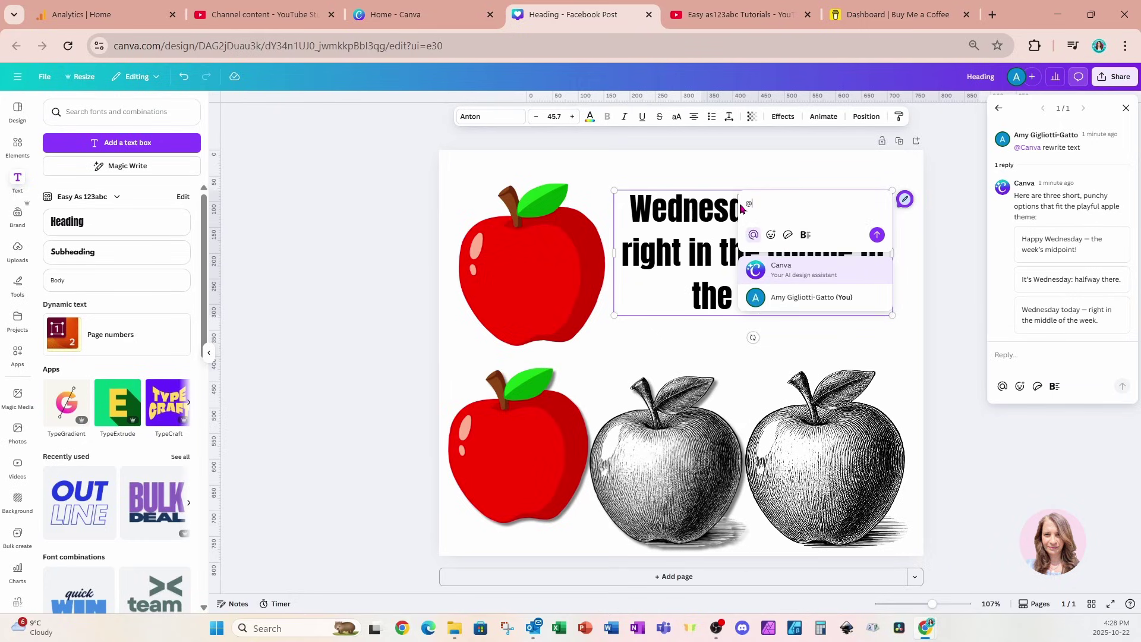
{"action": "left_click", "coordinate": [803, 301]}
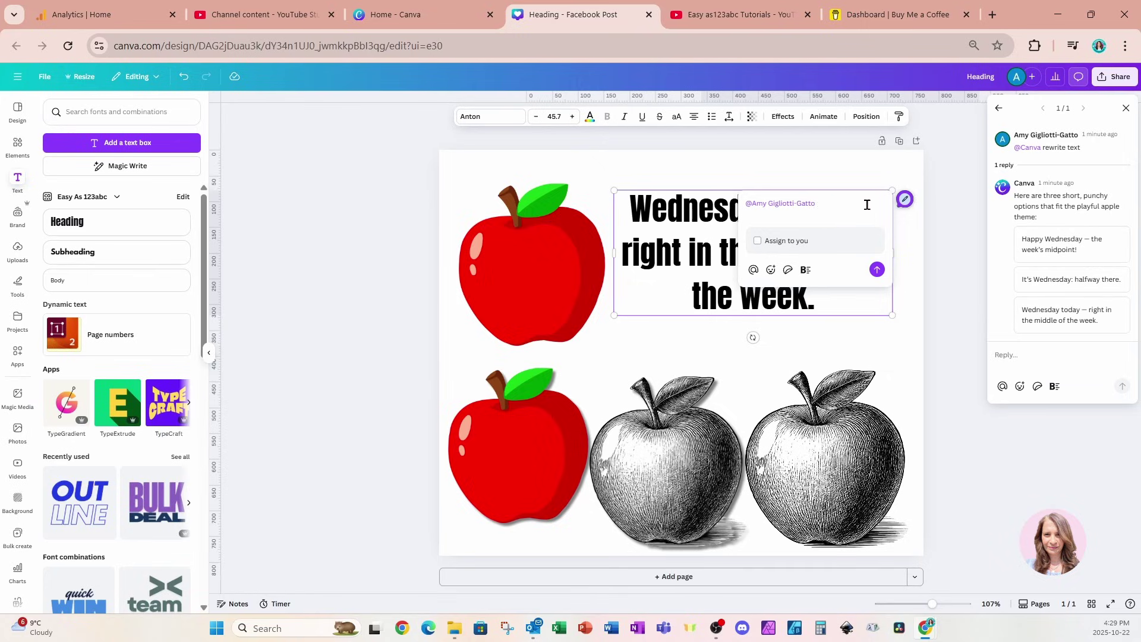
{"action": "type", "text": "please review design"}
{"action": "left_click", "coordinate": [909, 237]}
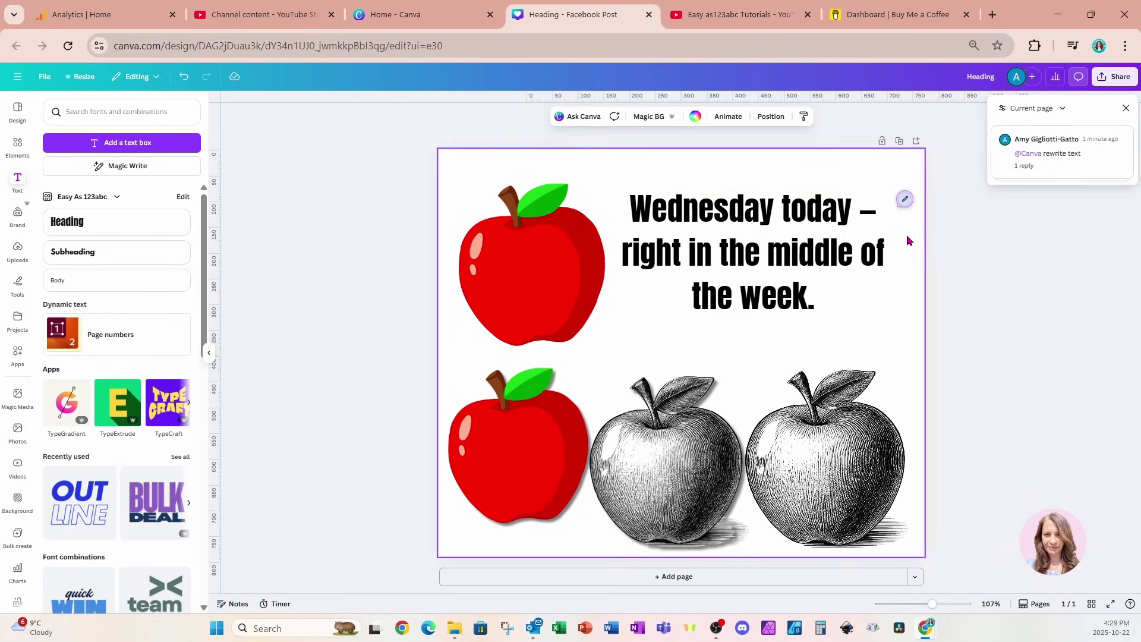
Step: Reopen the heading's note and return to the thread with the three rewrite suggestions
{"action": "left_click", "coordinate": [905, 201]}
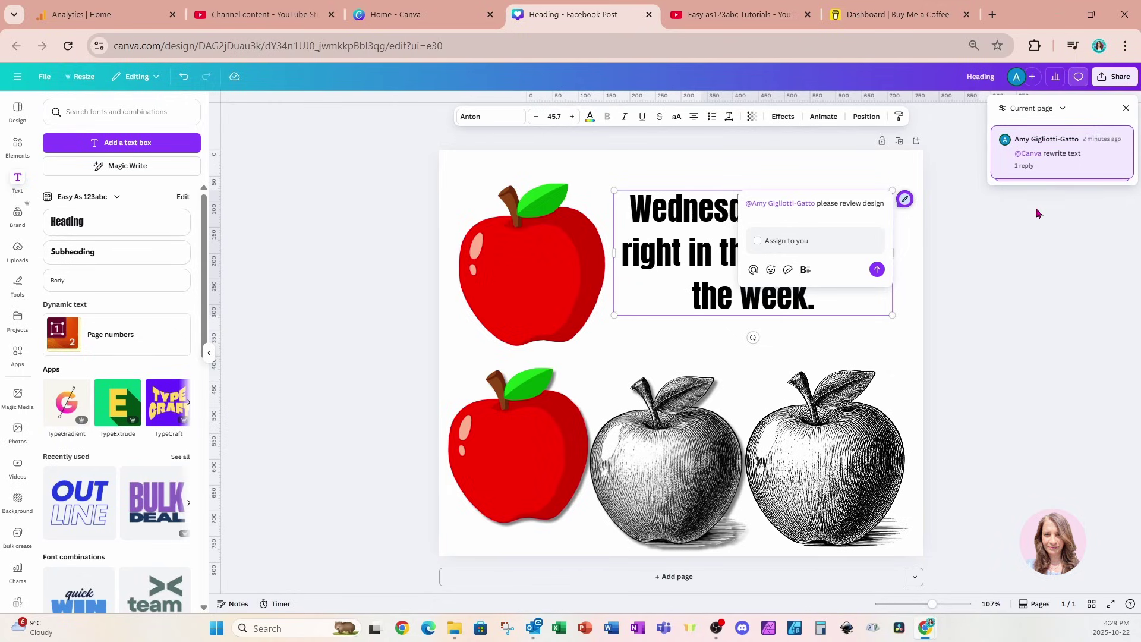
{"action": "left_click", "coordinate": [1040, 170]}
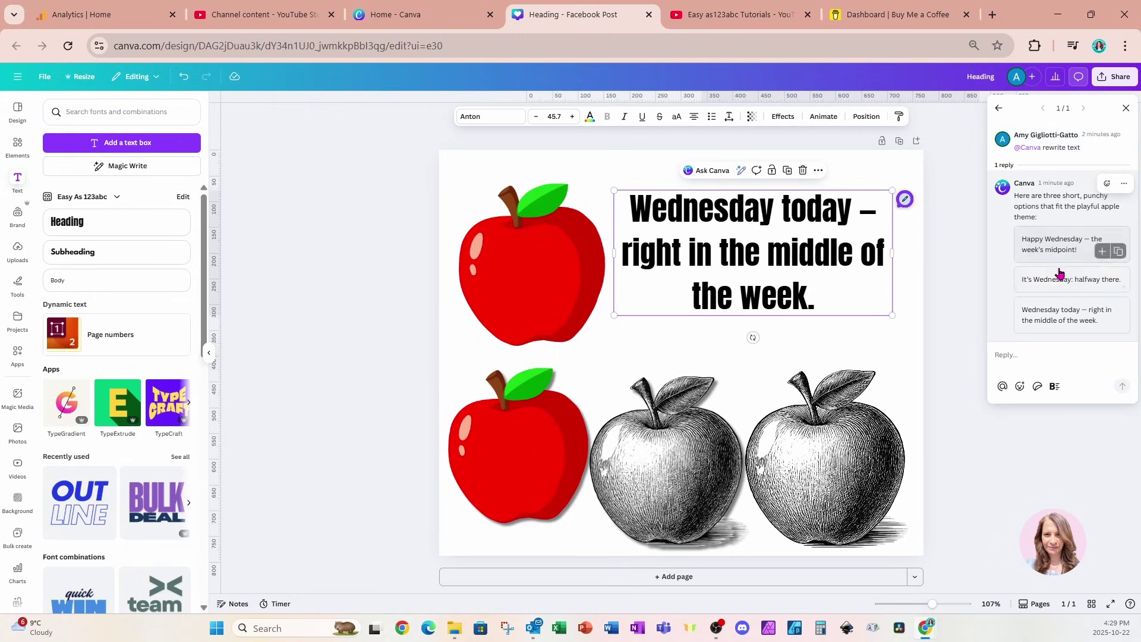
{"action": "mouse_move", "coordinate": [1060, 330]}
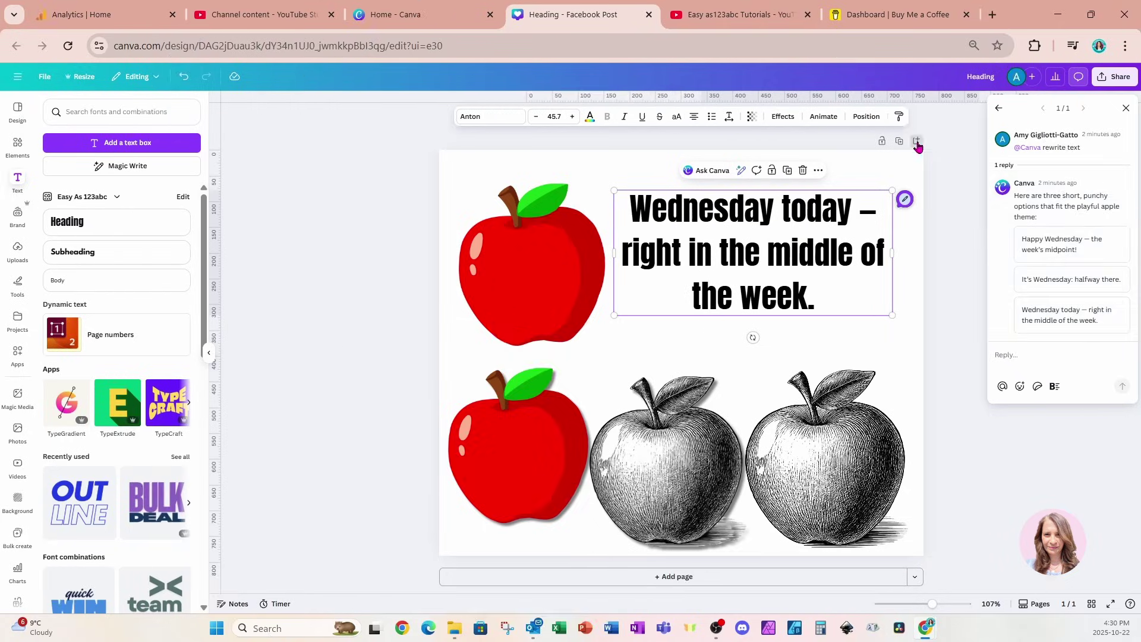
Step: Add a second page with a 'Good Morning' heading introducing the speaker by name, then open Magic Write
{"action": "left_click", "coordinate": [917, 141]}
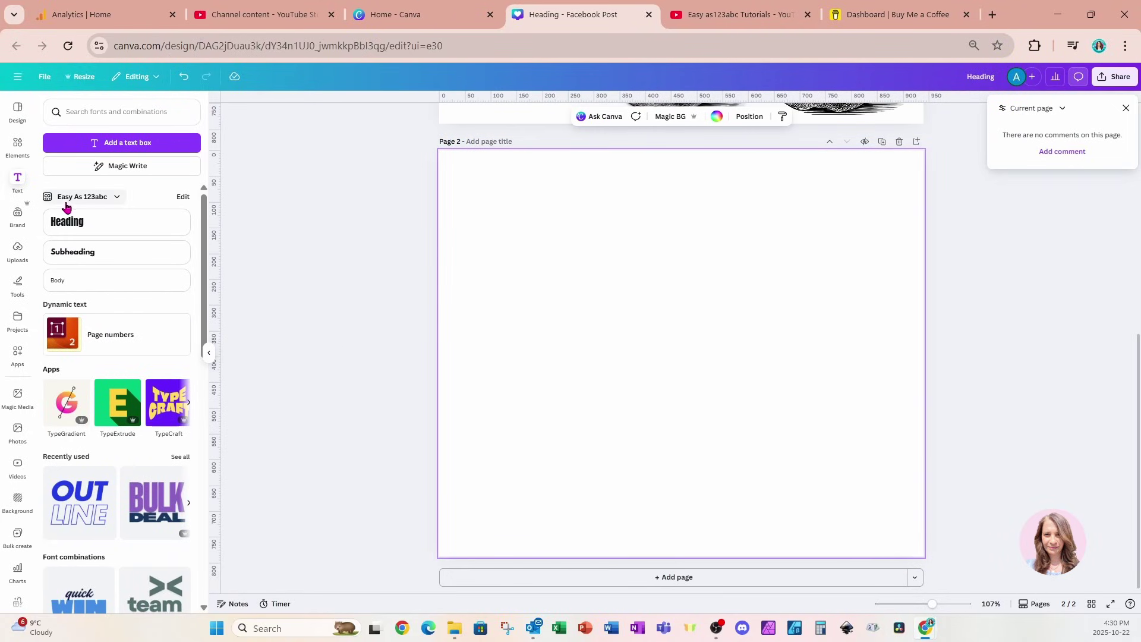
{"action": "left_click", "coordinate": [67, 221]}
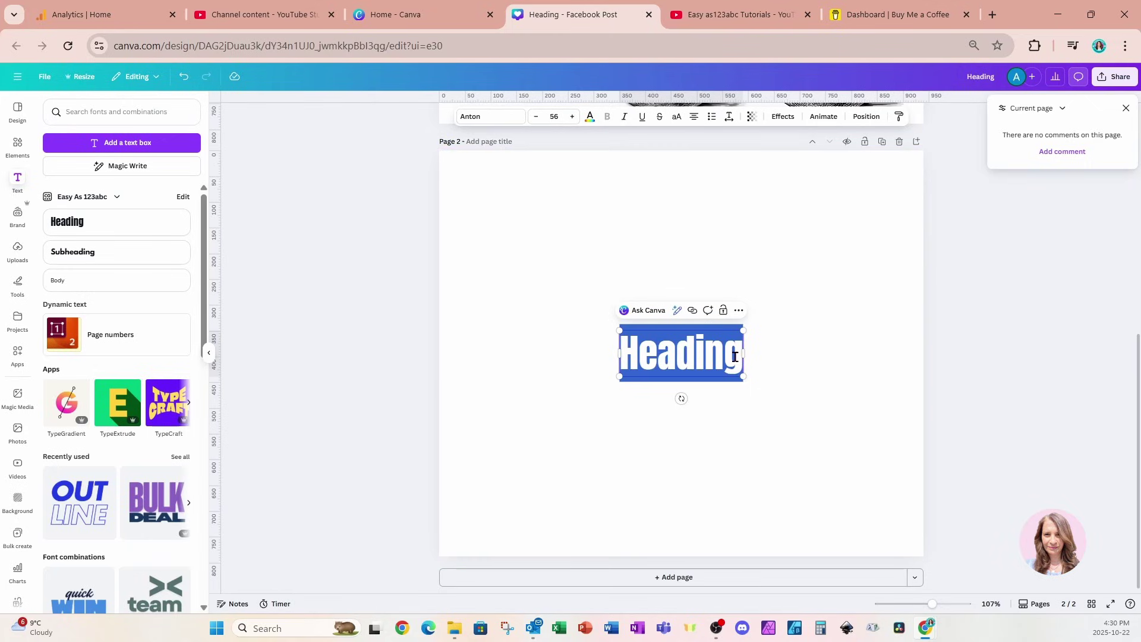
{"action": "type", "text": "Good Morning"}
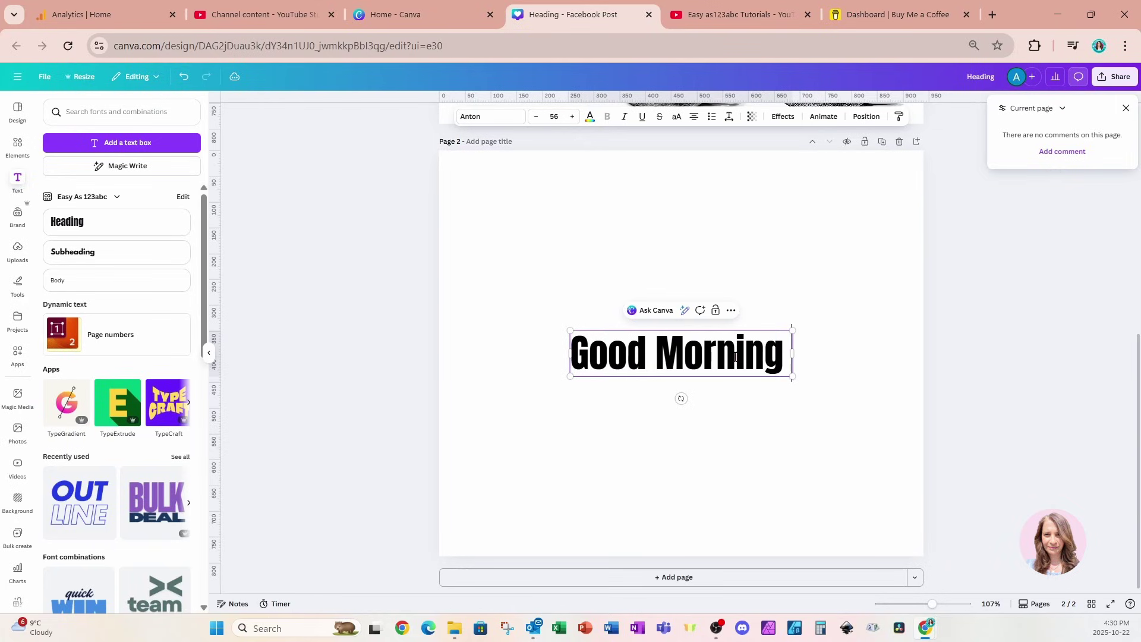
{"action": "type", "text": ", My name is Amy"}
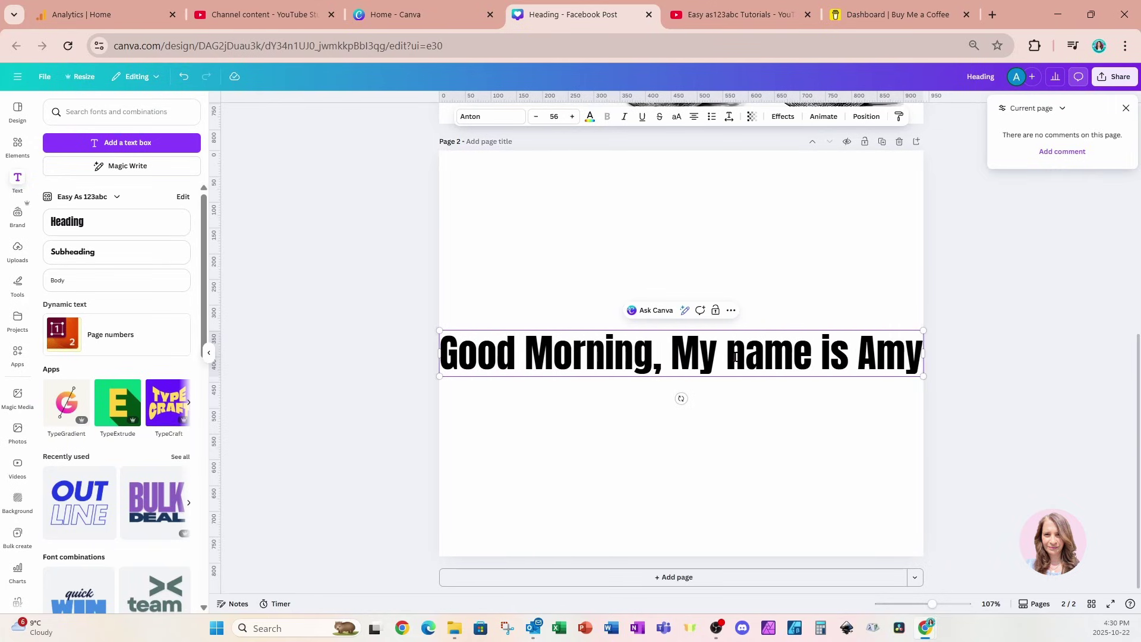
{"action": "type", "text": "!"}
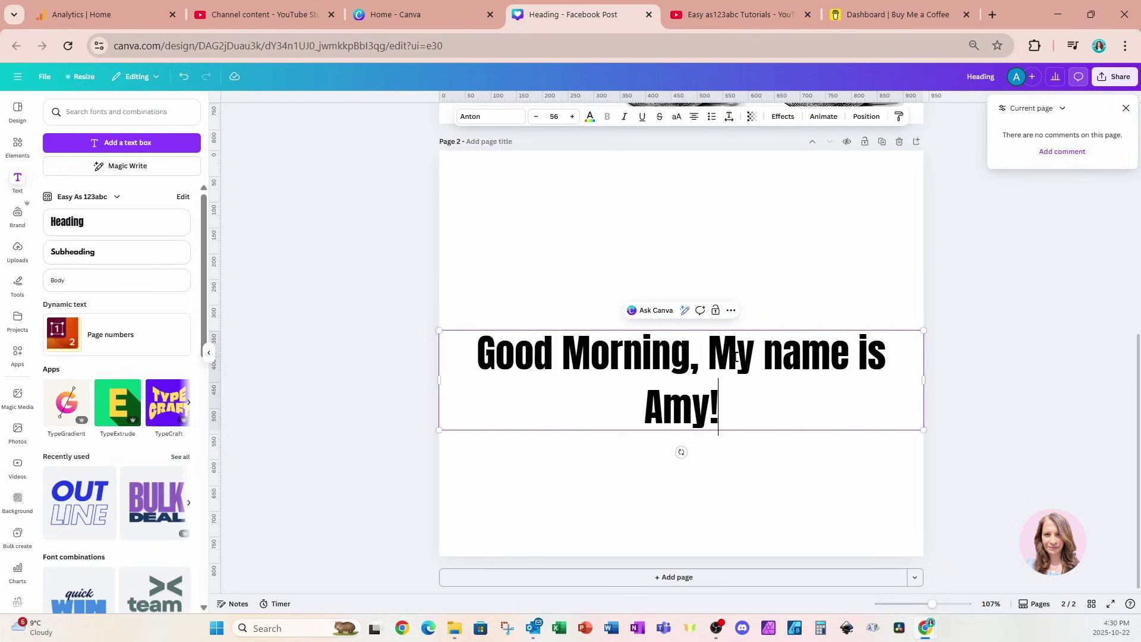
{"action": "left_click", "coordinate": [684, 312]}
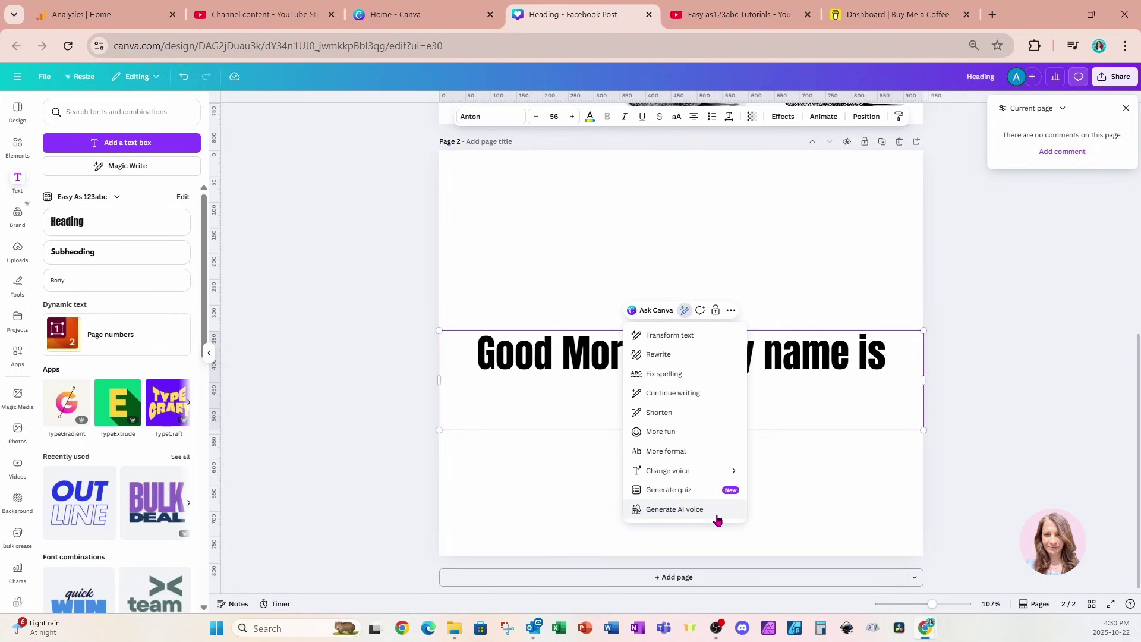
Step: Choose Generate AI voice so the page 2 greeting becomes the voiceover script
{"action": "left_click", "coordinate": [691, 515]}
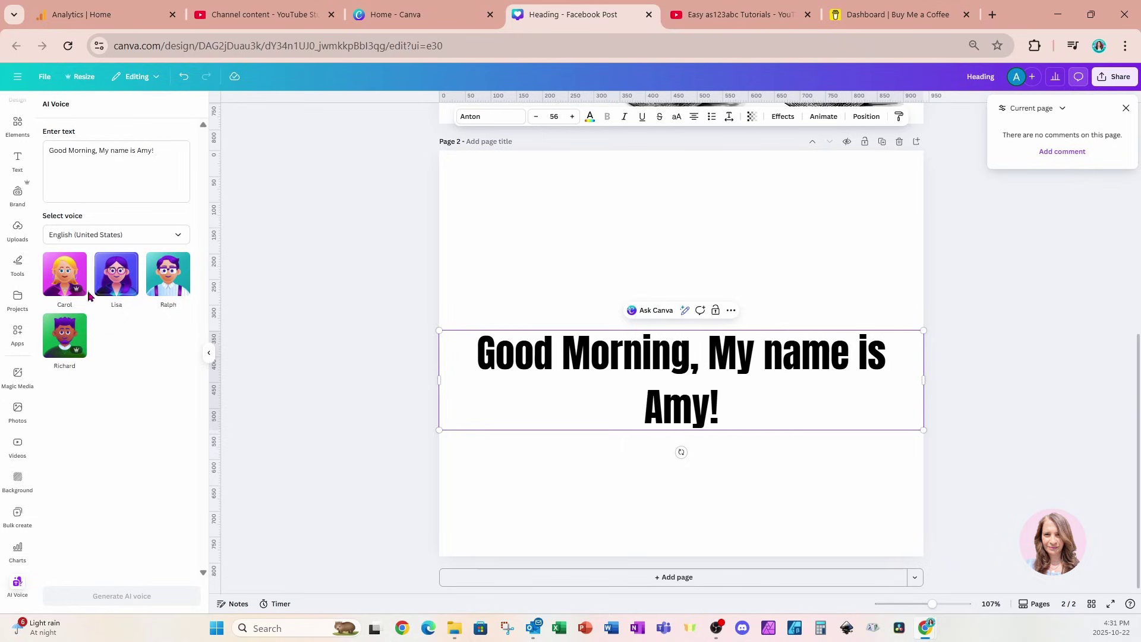
Step: Preview the Carol, Lisa, Ralph and Richard voices, leaving Richard selected
{"action": "mouse_move", "coordinate": [75, 291]}
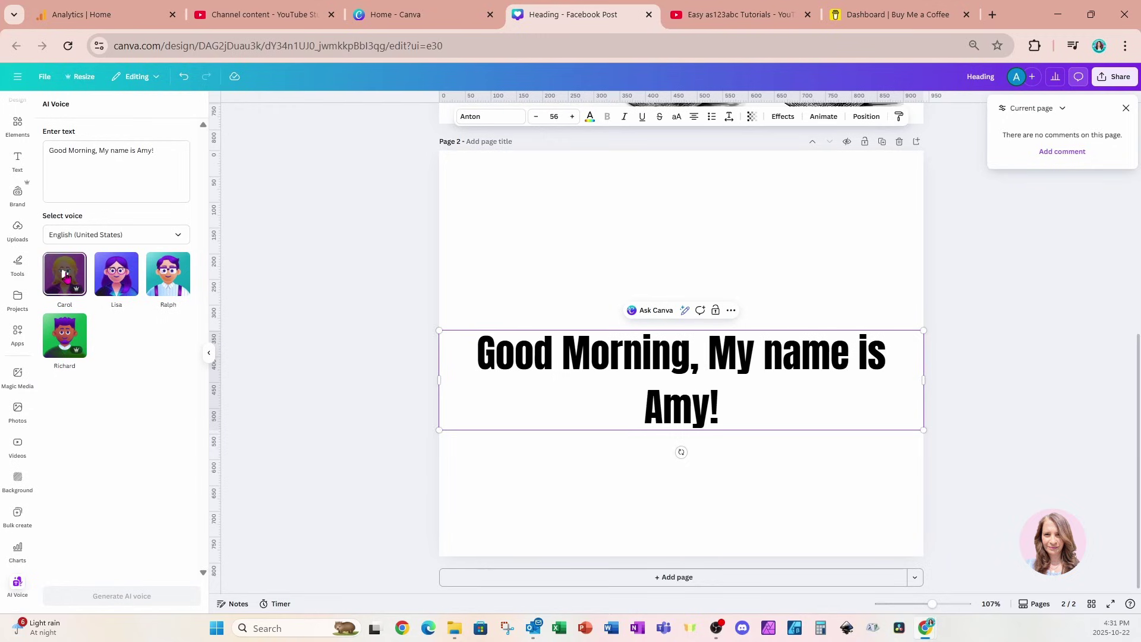
{"action": "left_click", "coordinate": [66, 274]}
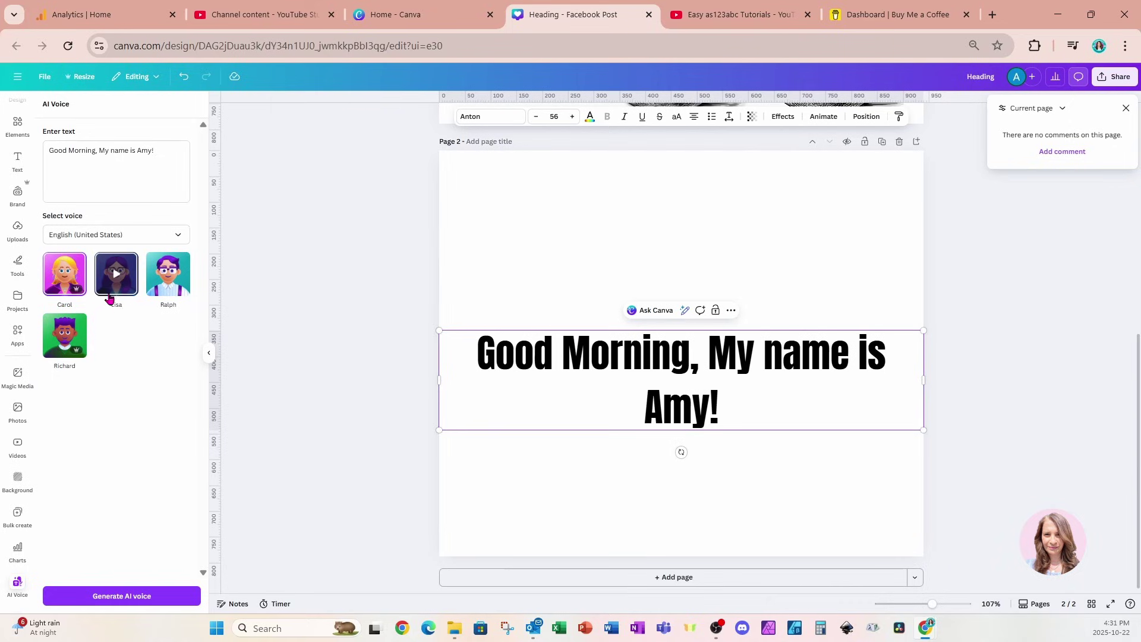
{"action": "left_click", "coordinate": [110, 297]}
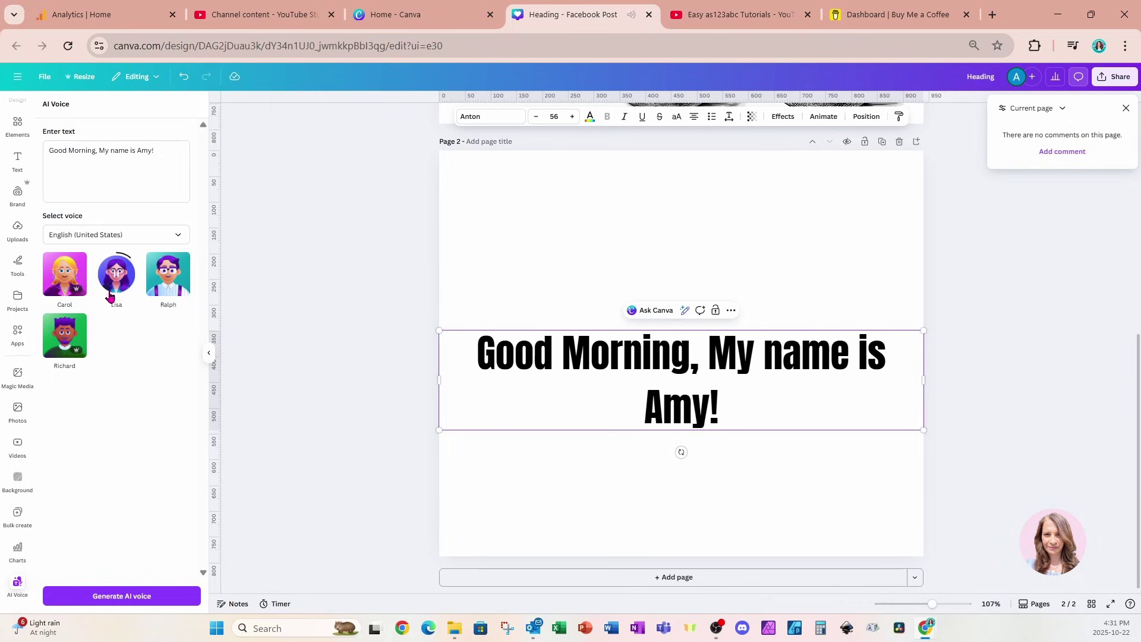
{"action": "left_click", "coordinate": [167, 302]}
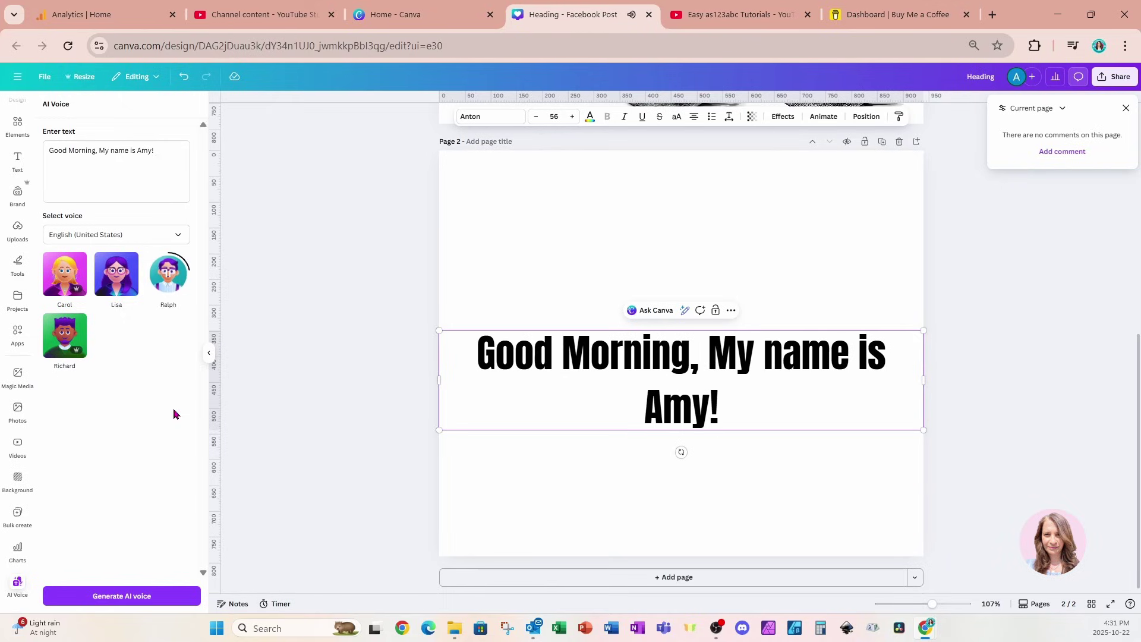
{"action": "mouse_move", "coordinate": [170, 283]}
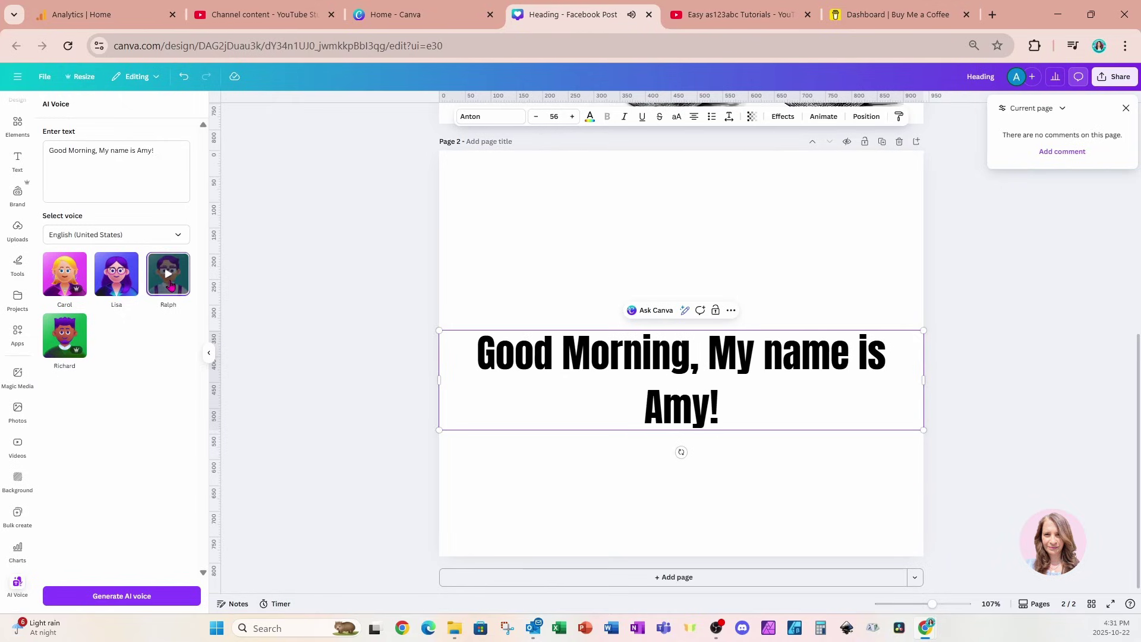
{"action": "left_click", "coordinate": [66, 336]}
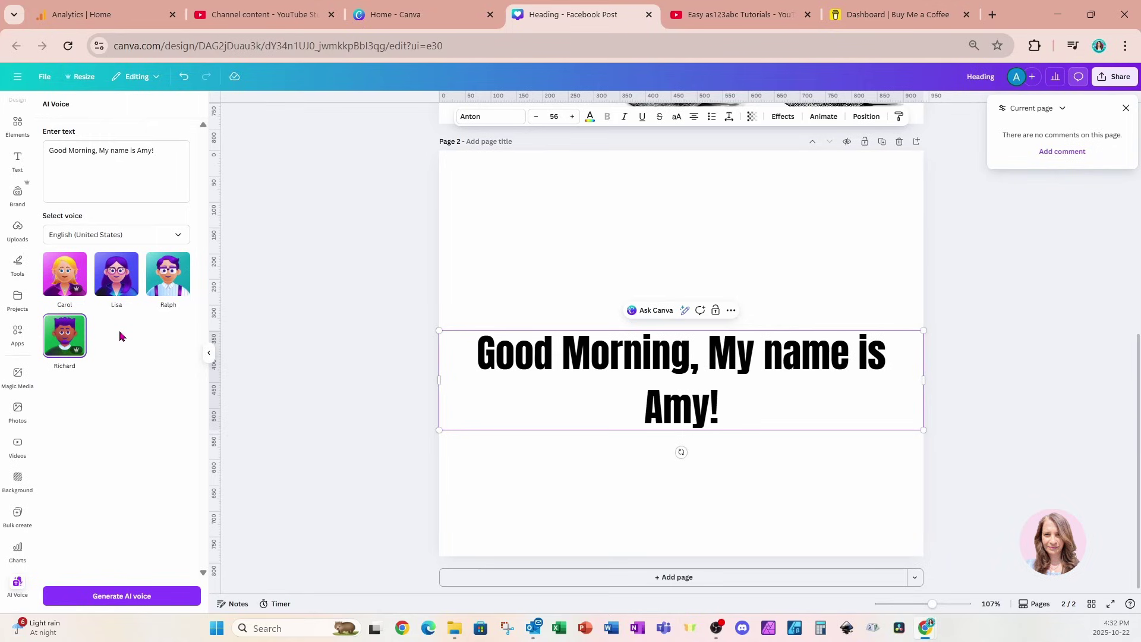
{"action": "mouse_move", "coordinate": [176, 296]}
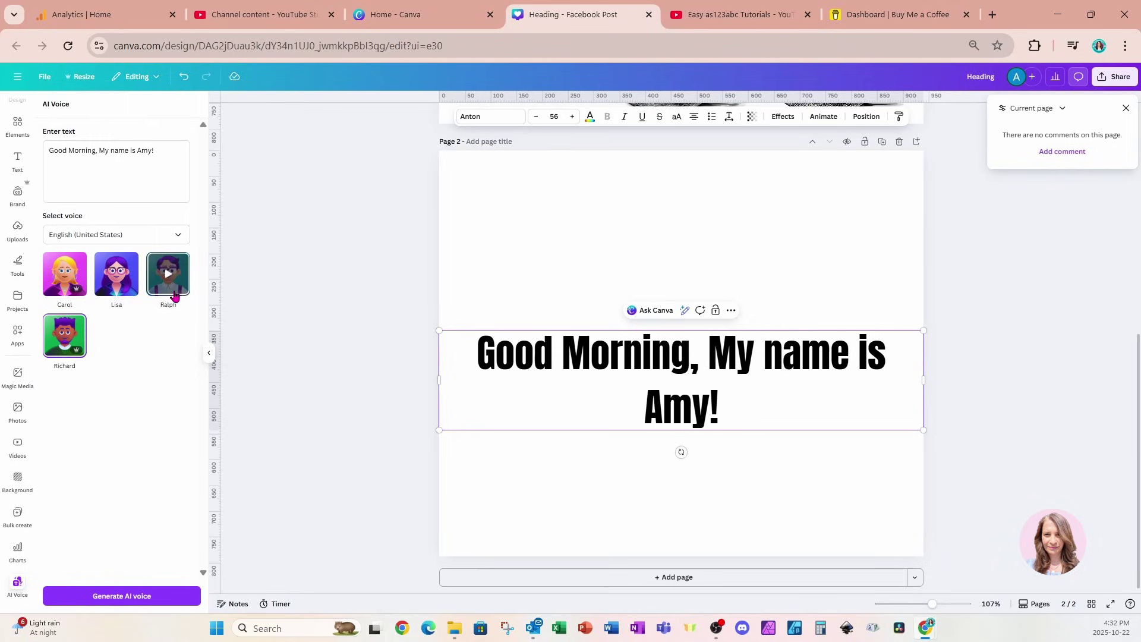
{"action": "mouse_move", "coordinate": [67, 356]}
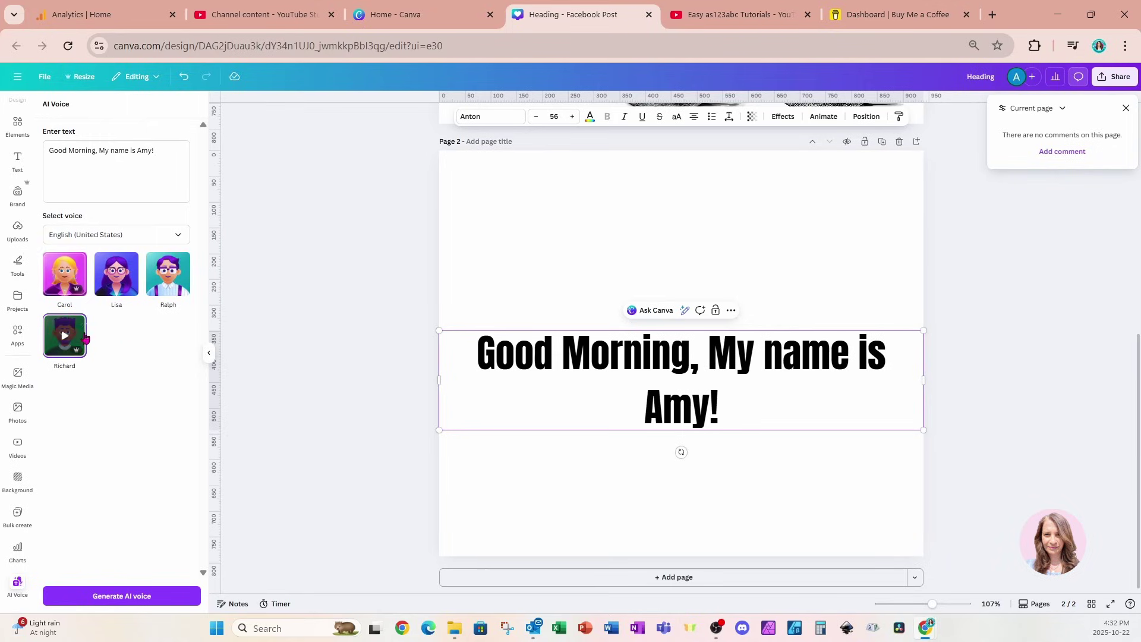
Step: Generate the greeting voiceover in Richard's voice and select its audio clip under page 2
{"action": "left_click", "coordinate": [67, 599]}
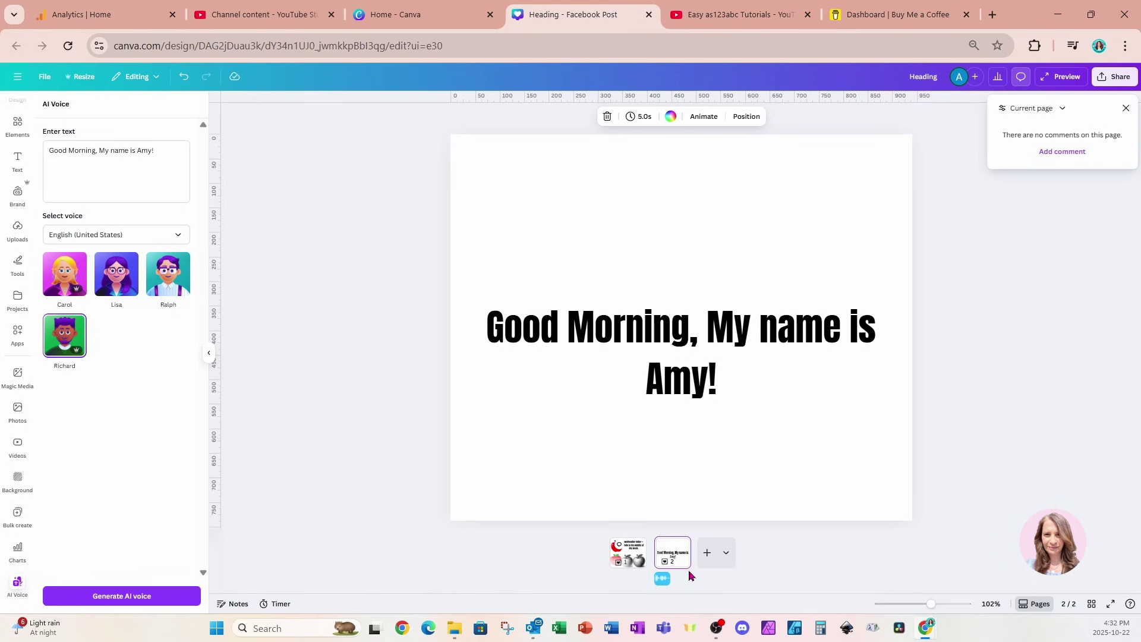
{"action": "left_click", "coordinate": [663, 578]}
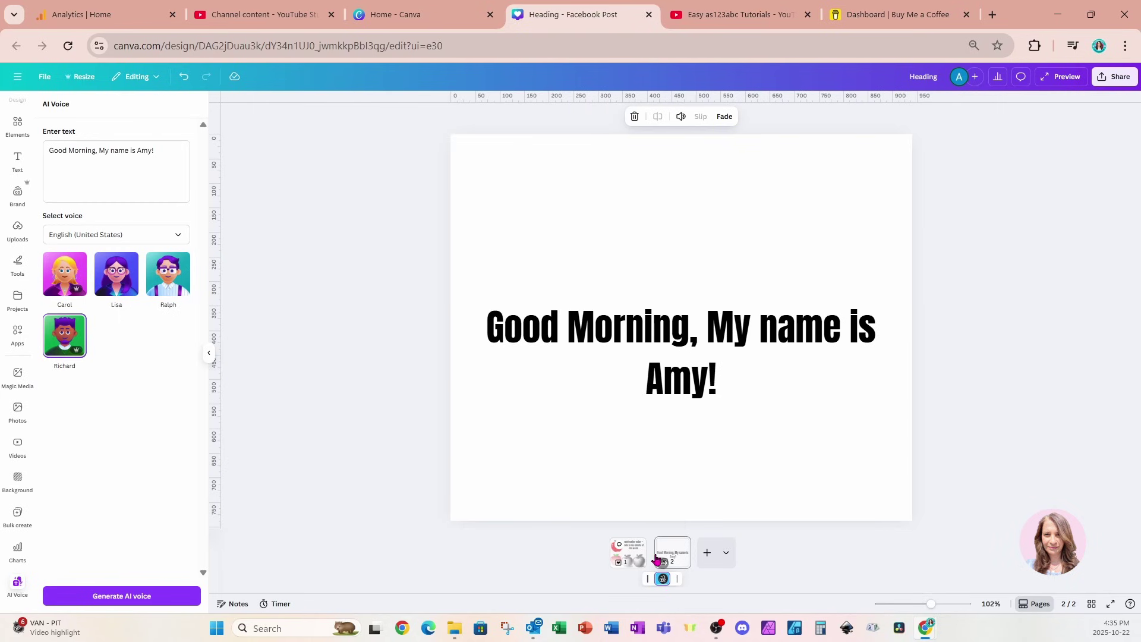
{"action": "left_click", "coordinate": [1053, 81]}
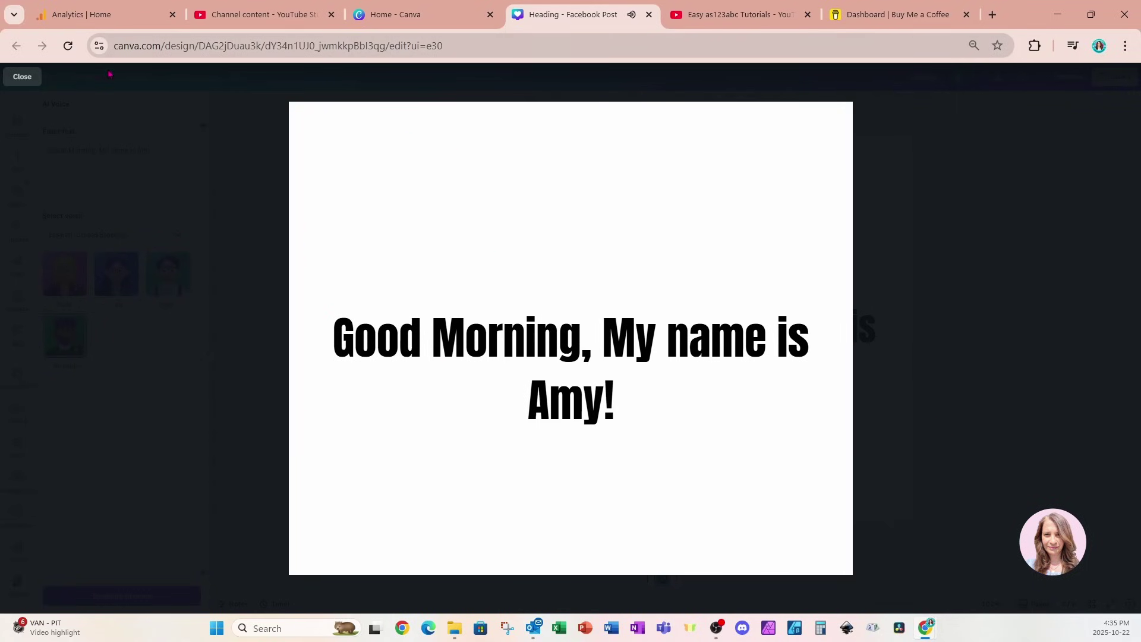
{"action": "left_click", "coordinate": [22, 76]}
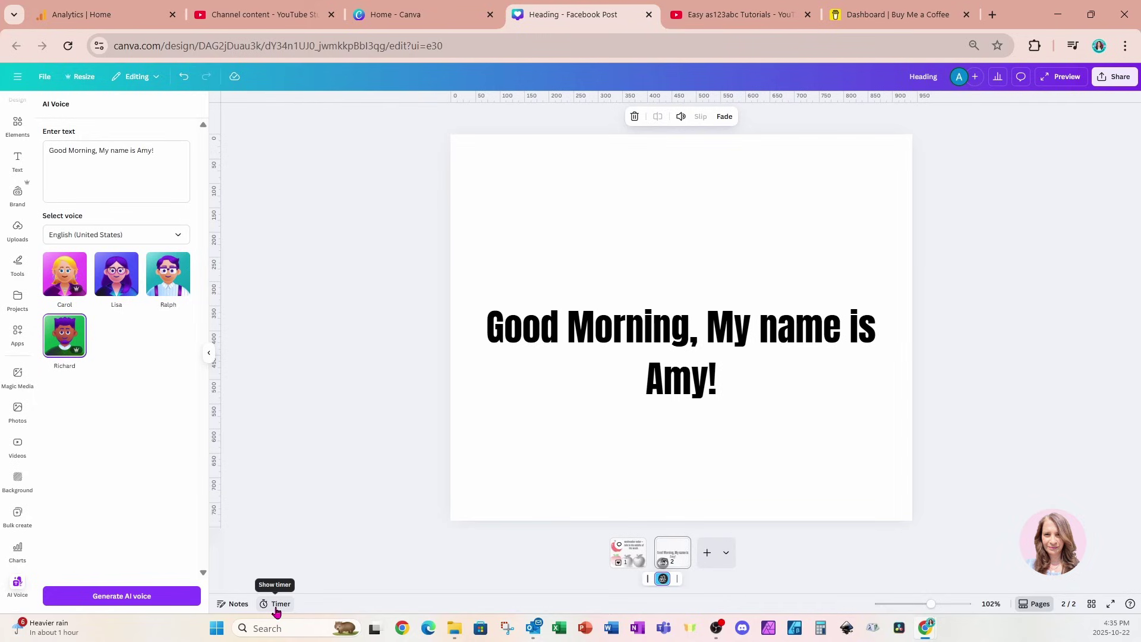
Step: Show the 5-minute work timer, start it, and play Energetic background music
{"action": "left_click", "coordinate": [276, 605]}
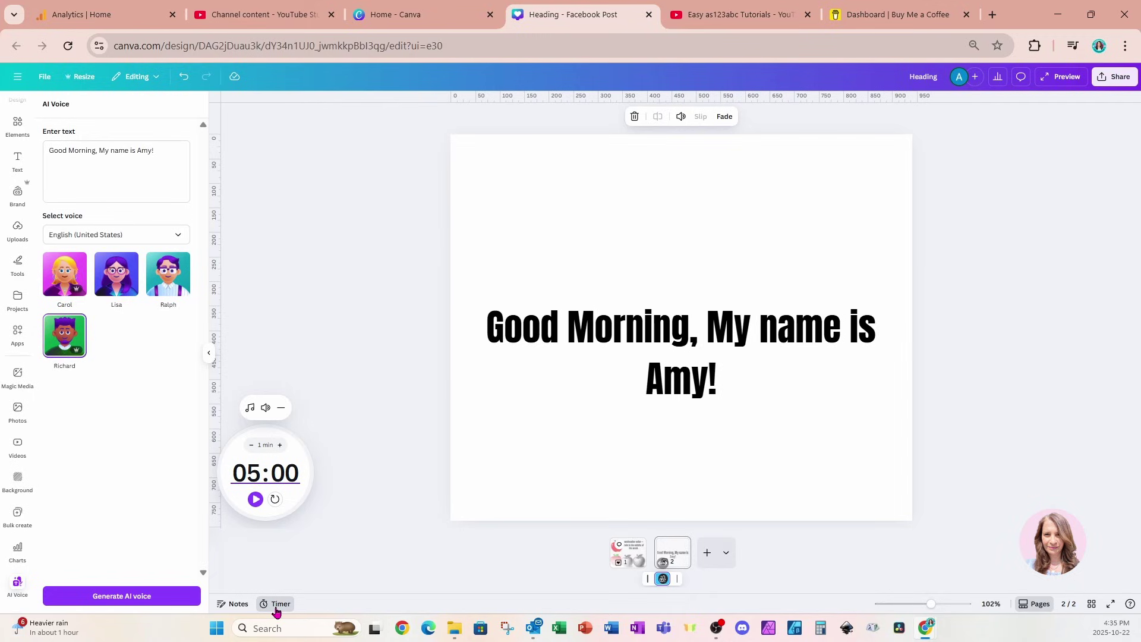
{"action": "left_click", "coordinate": [255, 500]}
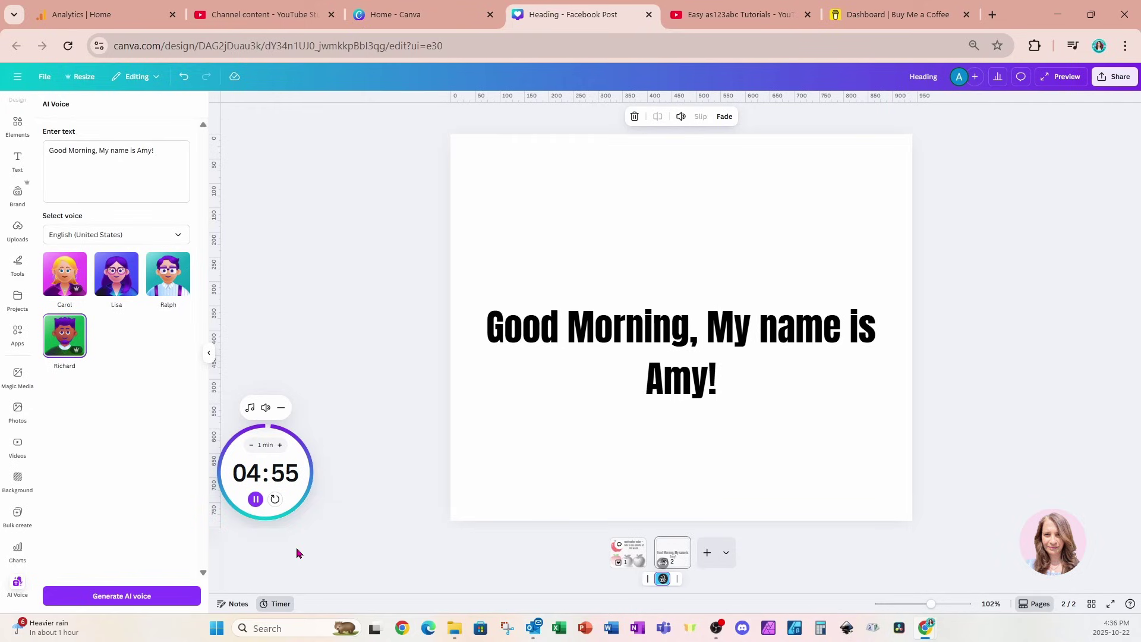
{"action": "left_click", "coordinate": [249, 408]}
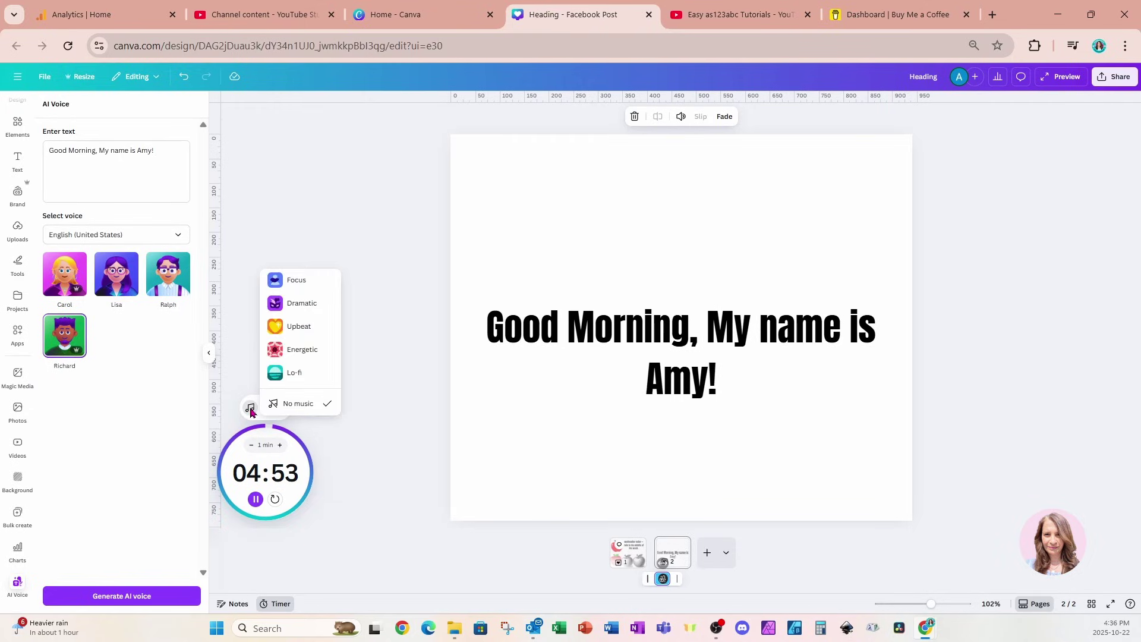
{"action": "left_click", "coordinate": [304, 355]}
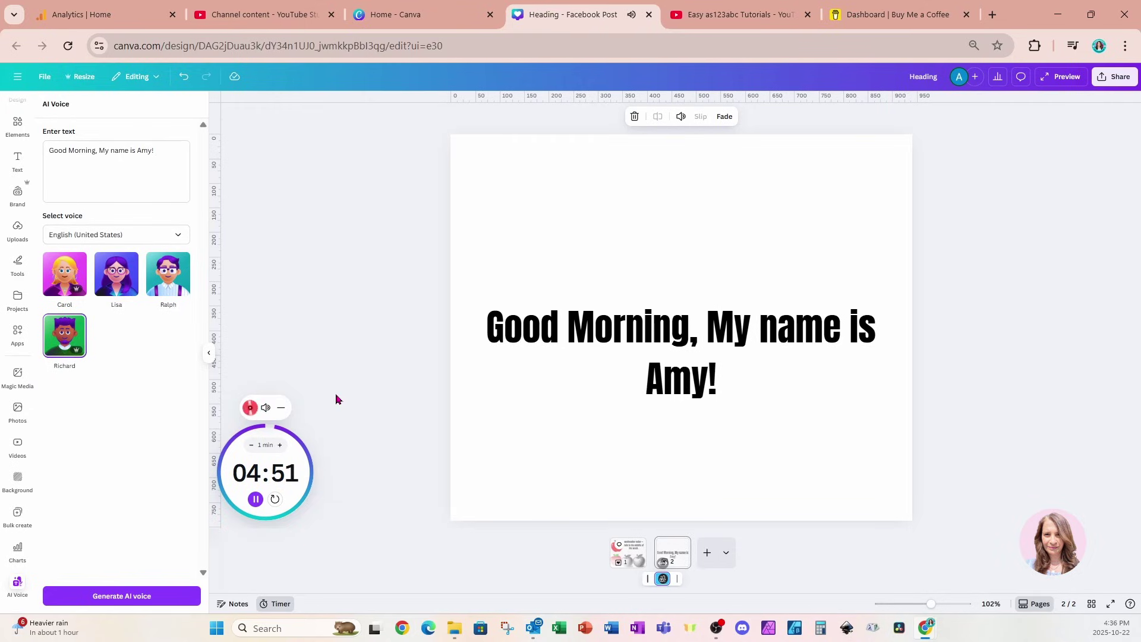
Step: Reset the timer back to 05:00 and switch to the Canva home tab
{"action": "mouse_move", "coordinate": [266, 409]}
{"action": "left_click", "coordinate": [275, 499]}
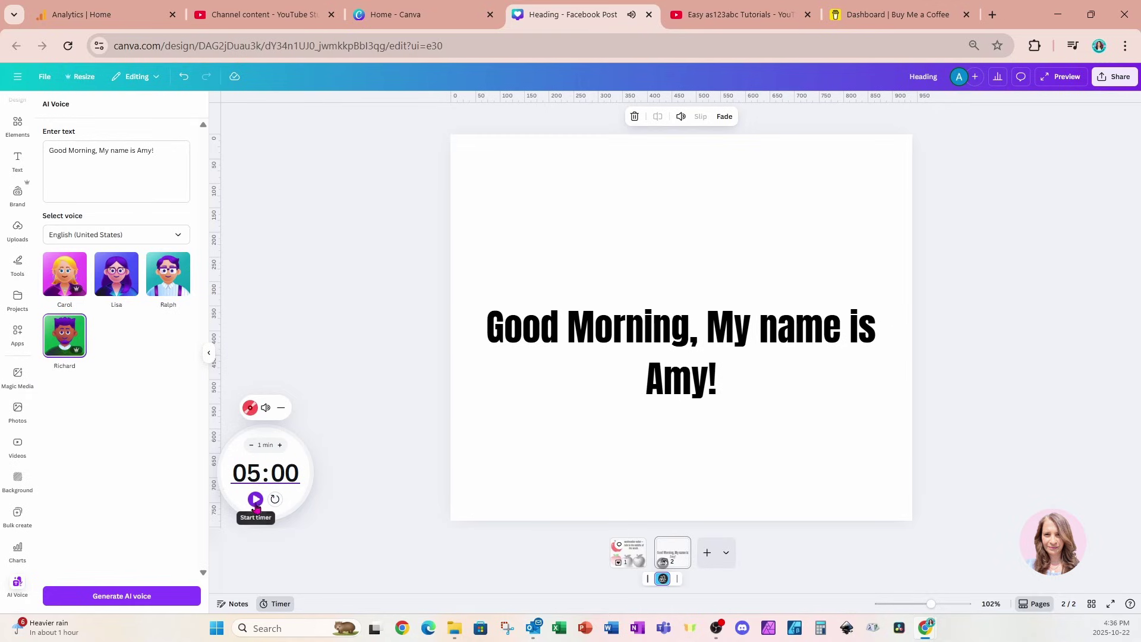
{"action": "left_click", "coordinate": [256, 499]}
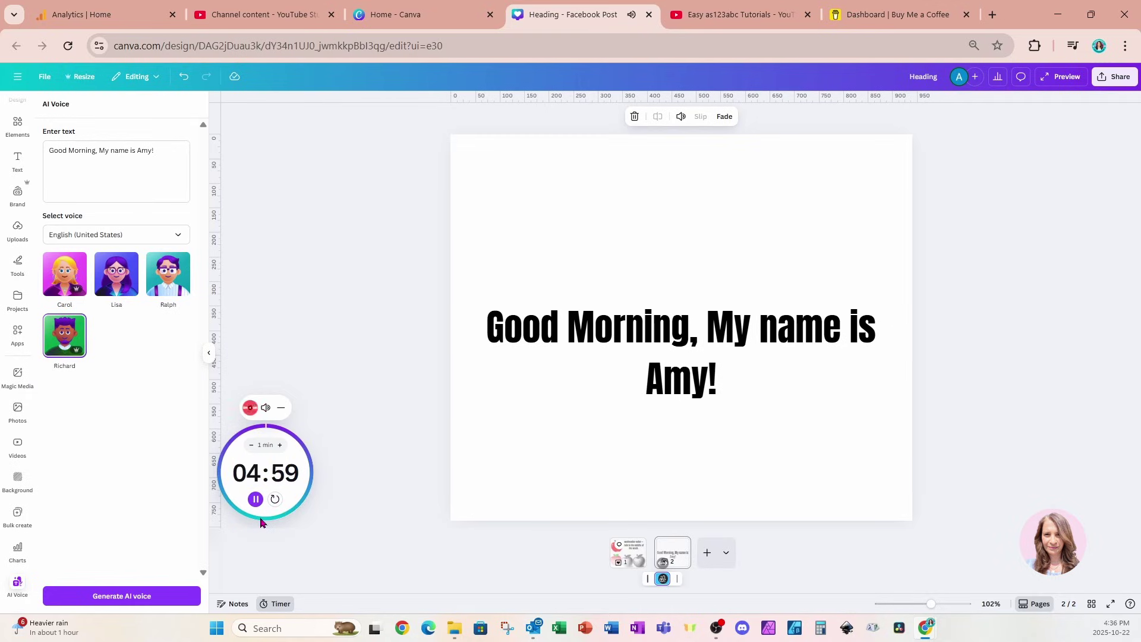
{"action": "left_click", "coordinate": [274, 500]}
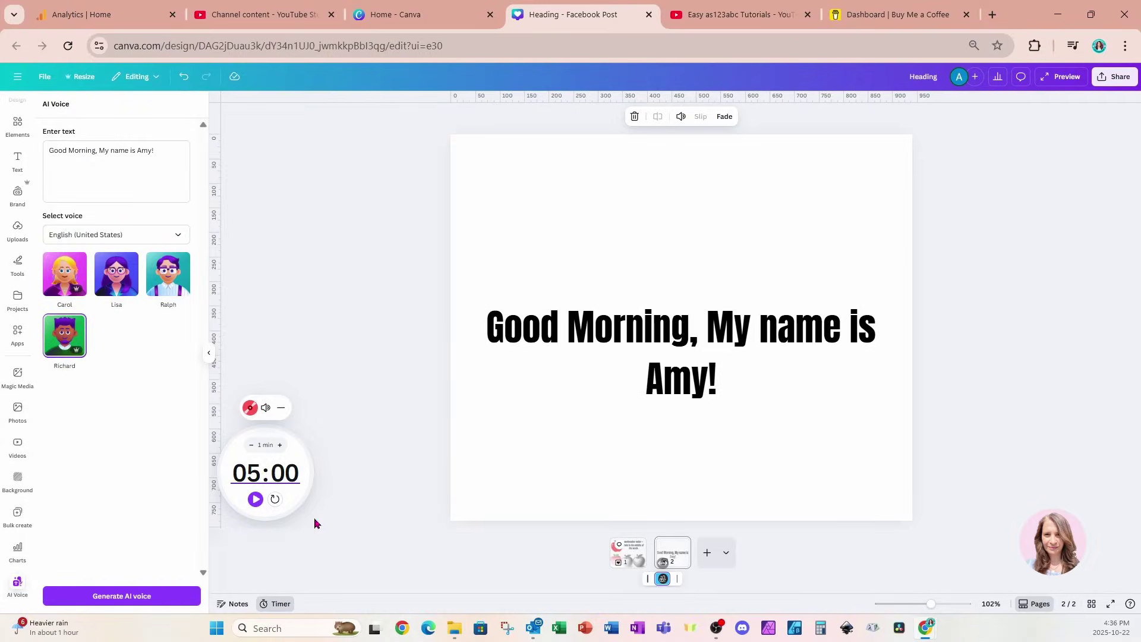
{"action": "left_click", "coordinate": [388, 27]}
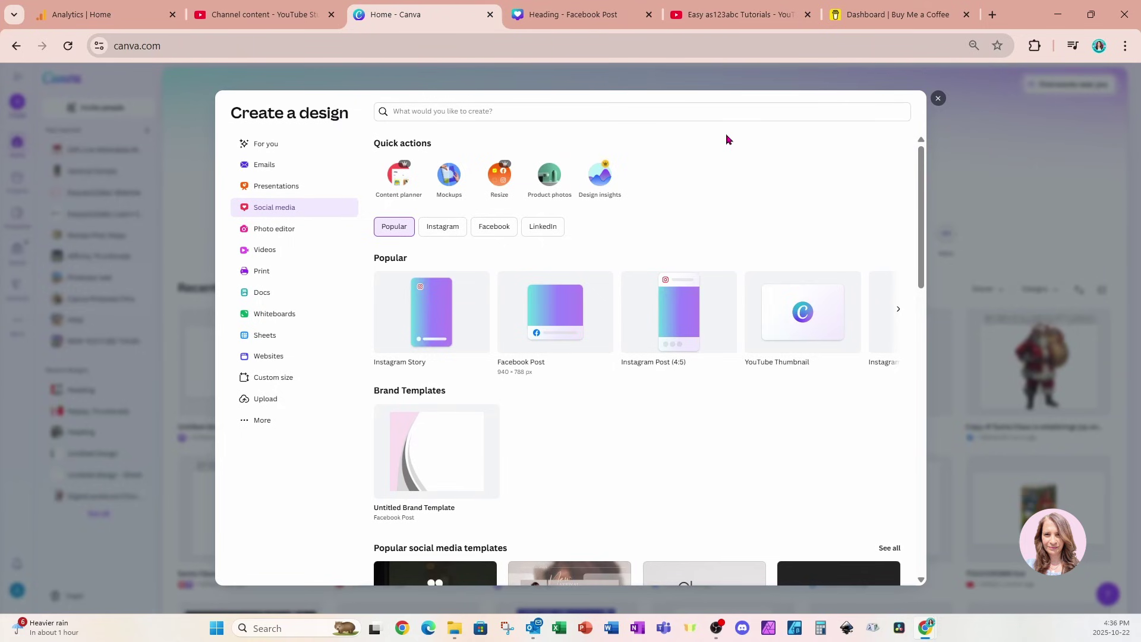
Step: Create a blank Video (Landscape) design, dismissing the templates to leave an empty 0:05 timeline
{"action": "left_click", "coordinate": [938, 100]}
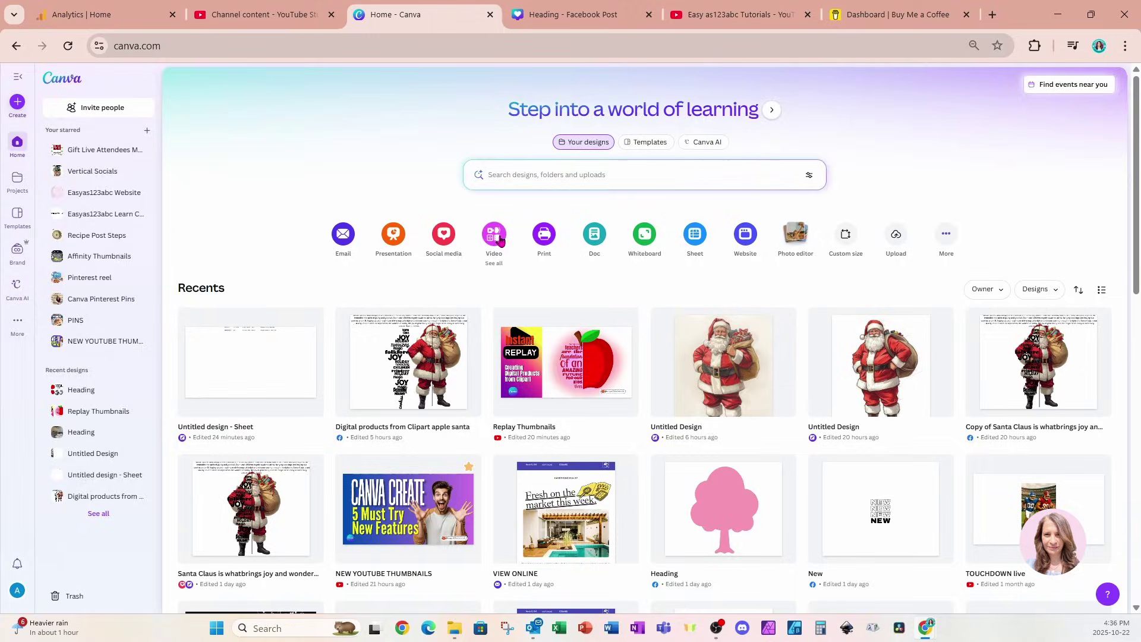
{"action": "left_click", "coordinate": [496, 235]}
{"action": "left_click", "coordinate": [543, 276]}
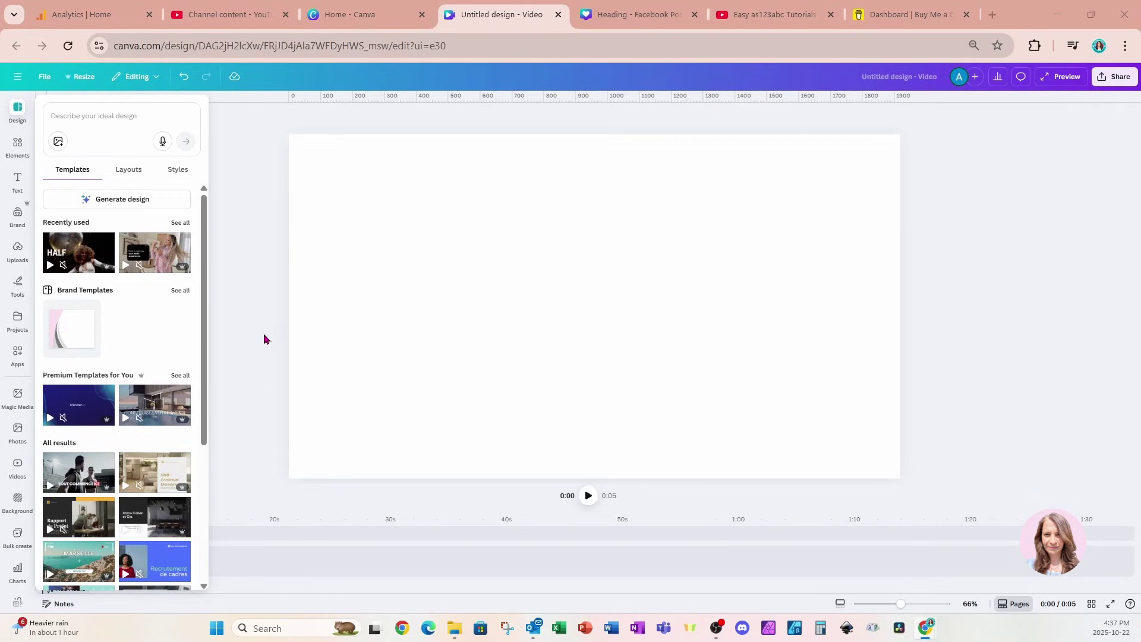
{"action": "left_click", "coordinate": [359, 285]}
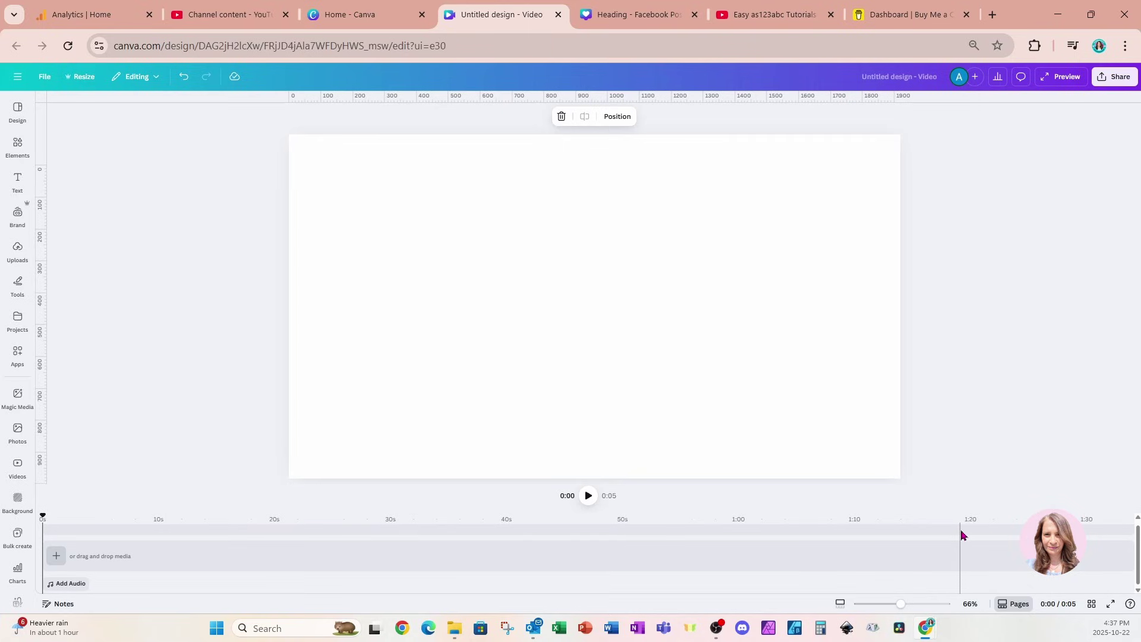
Step: Add the 18-second copper-pot stock video to the timeline, then a page from uploads
{"action": "left_click", "coordinate": [19, 157]}
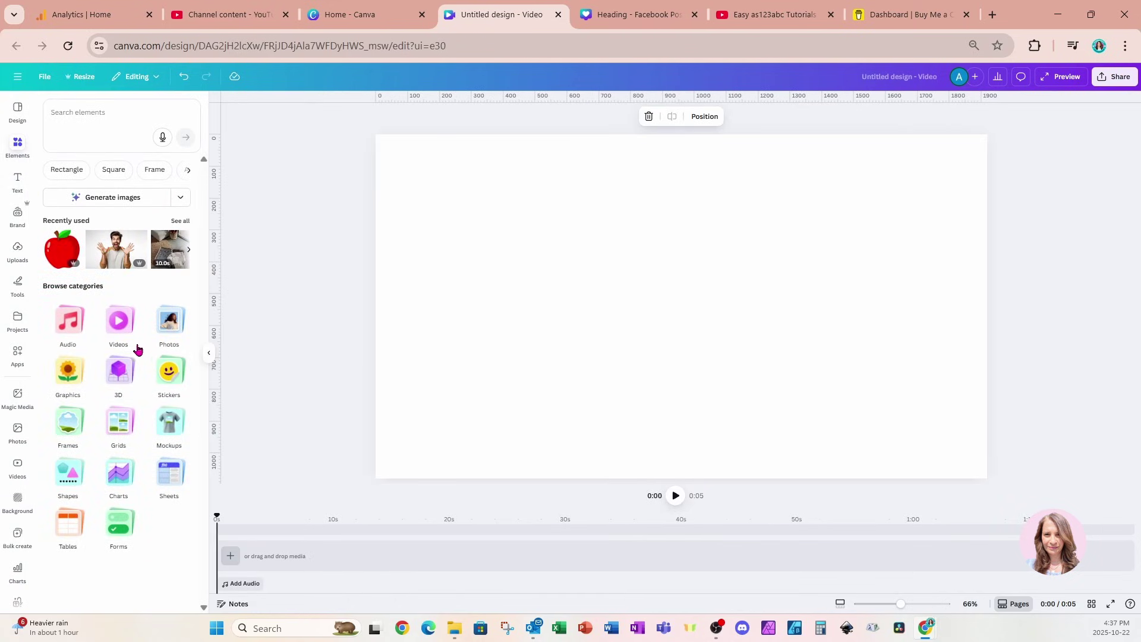
{"action": "left_click", "coordinate": [125, 331]}
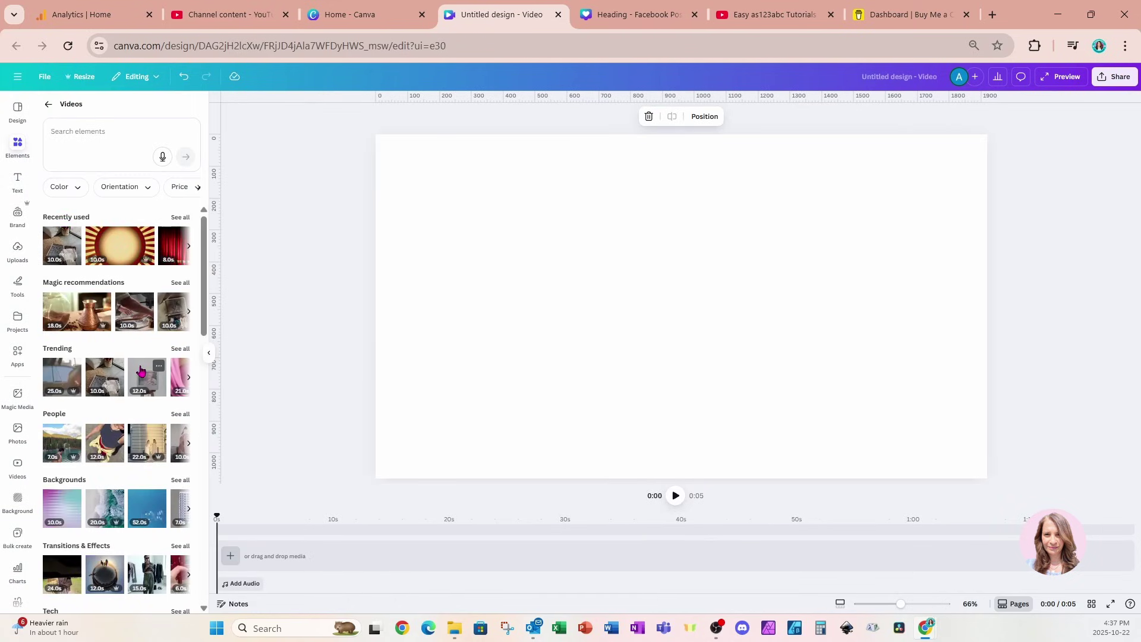
{"action": "left_click", "coordinate": [67, 321]}
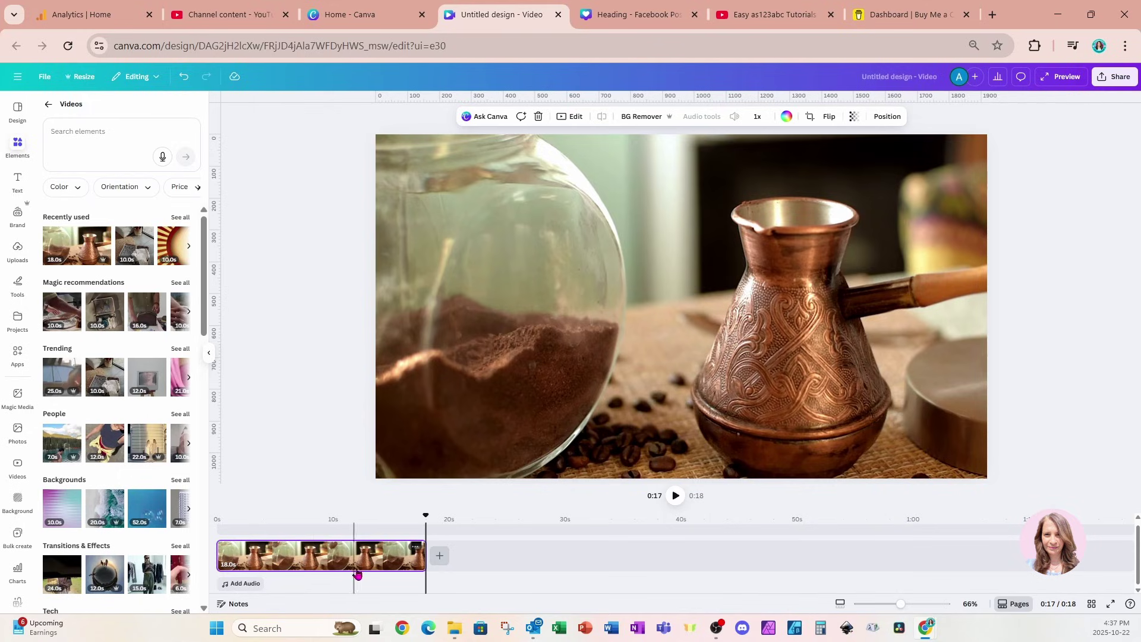
{"action": "left_click", "coordinate": [440, 558]}
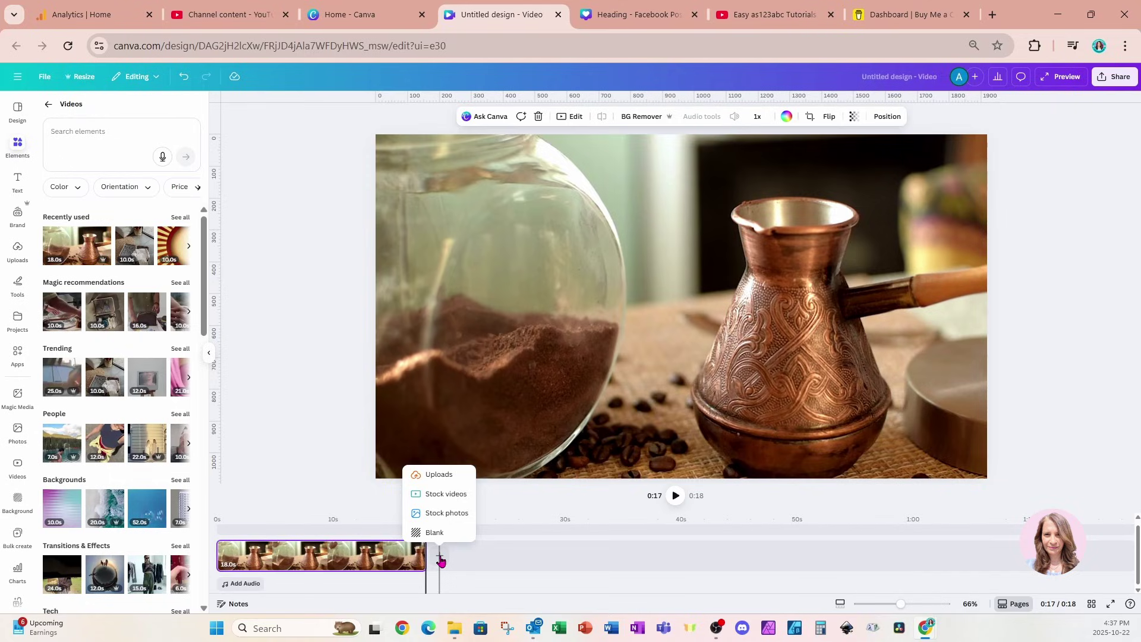
{"action": "left_click", "coordinate": [440, 474]}
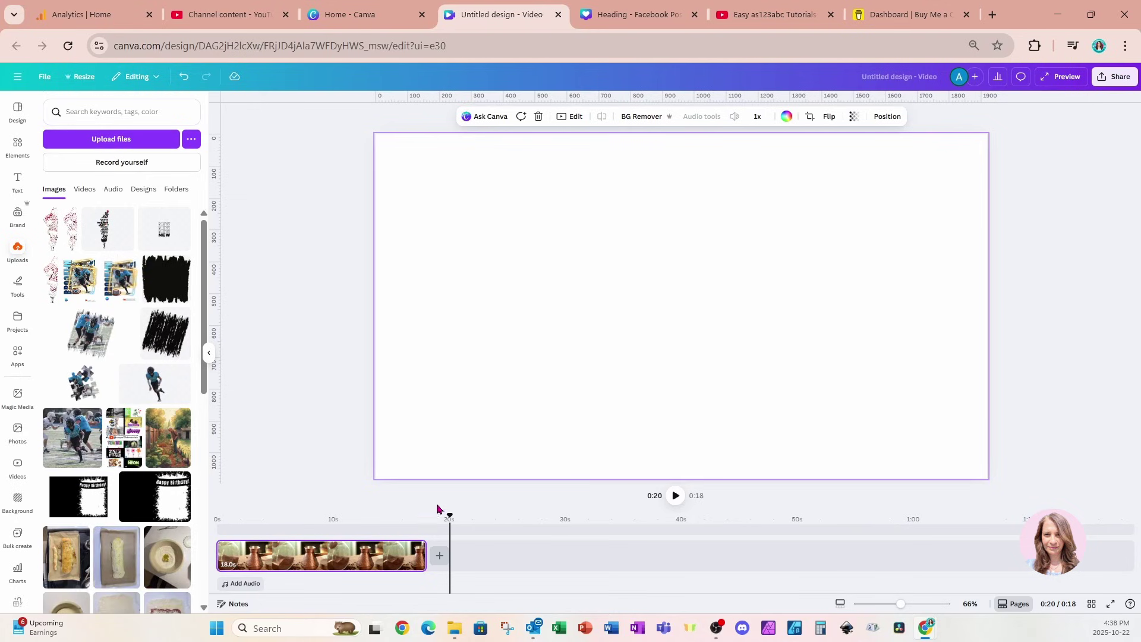
Step: Add the 12-second stock clip of a woman and the laptop-on-counter stock photo
{"action": "left_click", "coordinate": [439, 555]}
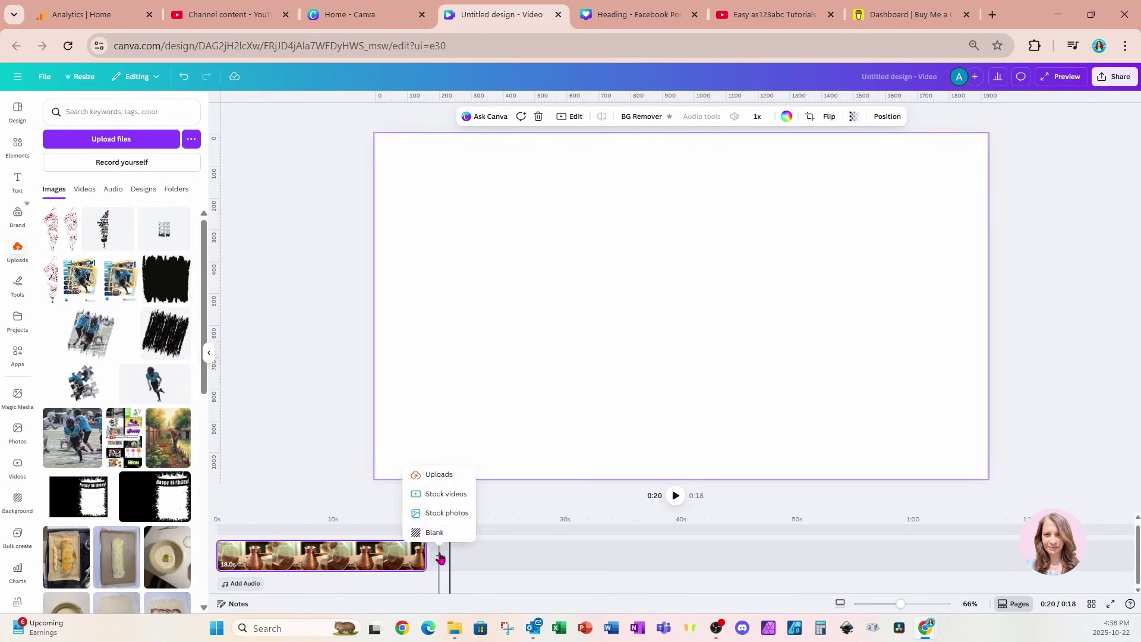
{"action": "left_click", "coordinate": [431, 496]}
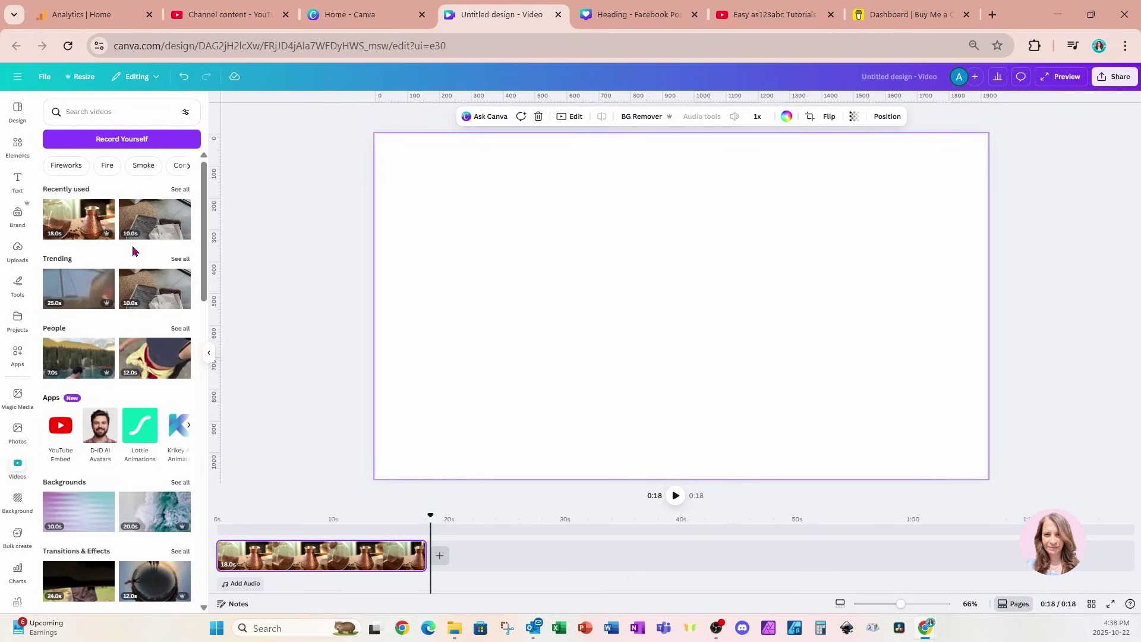
{"action": "left_click", "coordinate": [158, 356]}
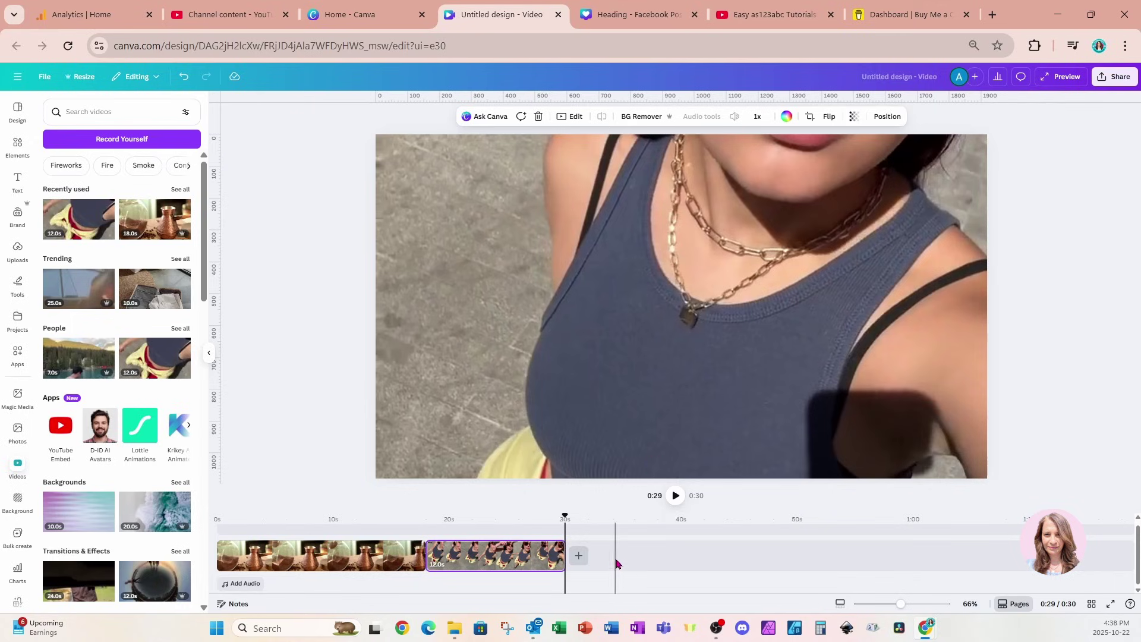
{"action": "left_click", "coordinate": [580, 557]}
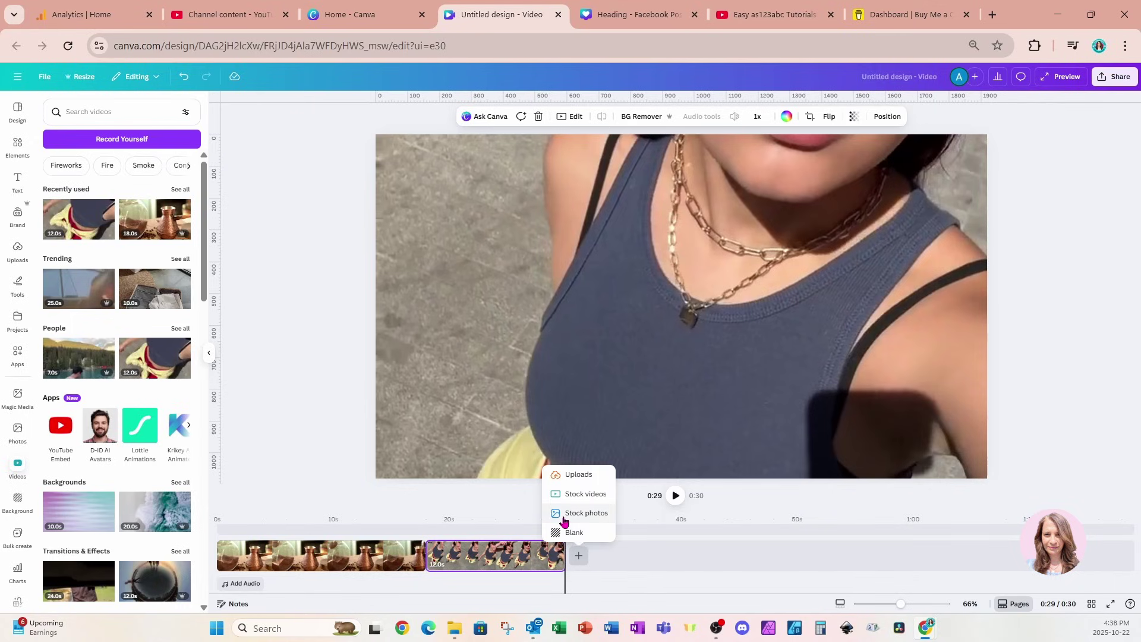
{"action": "left_click", "coordinate": [586, 513]}
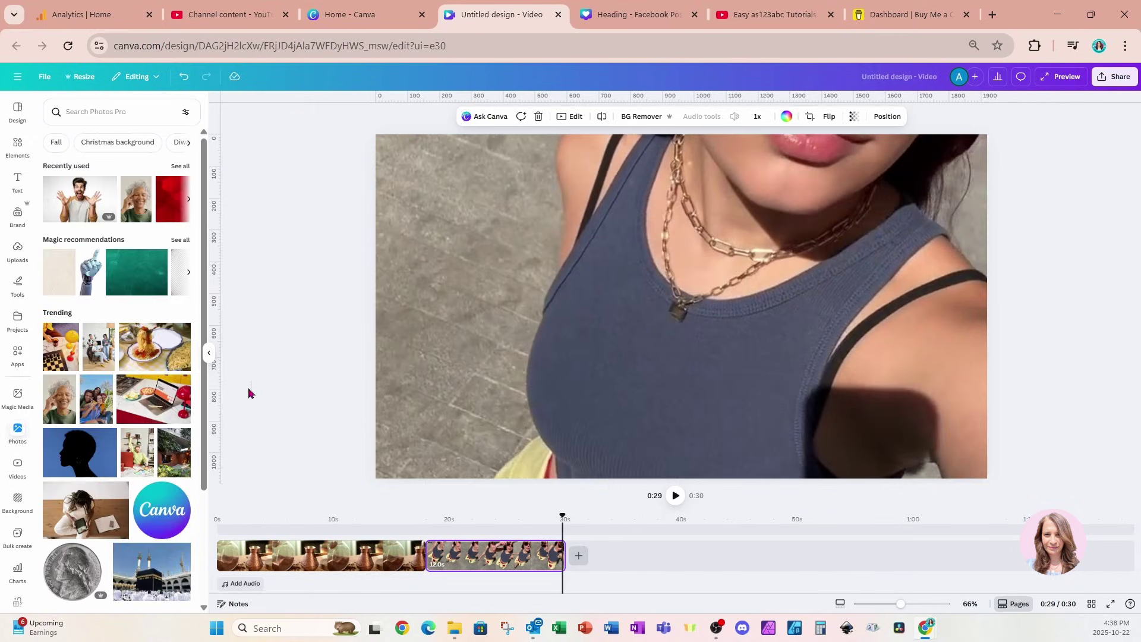
{"action": "left_click", "coordinate": [151, 422]}
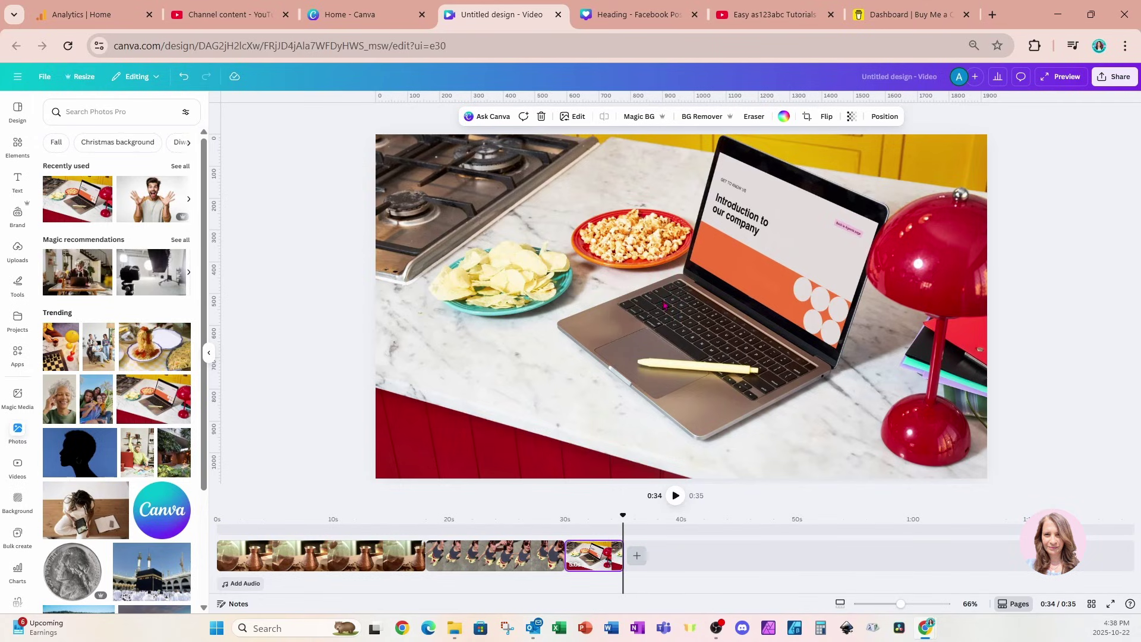
Step: Add a blank page at the end of the video holding a Heading text box
{"action": "left_click", "coordinate": [636, 553]}
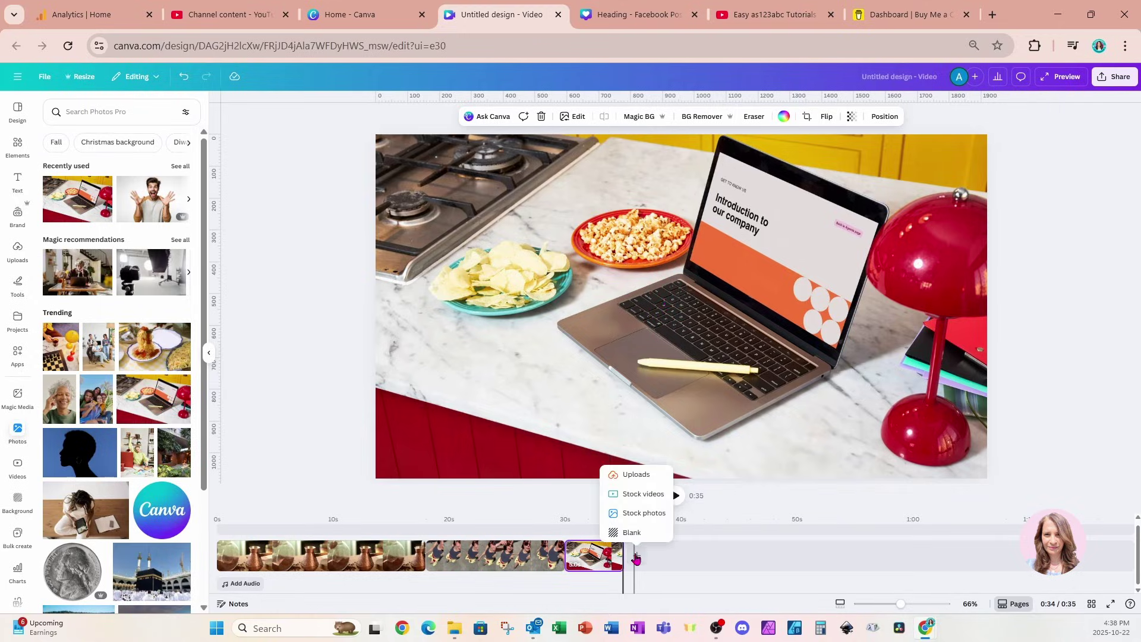
{"action": "left_click", "coordinate": [631, 532]}
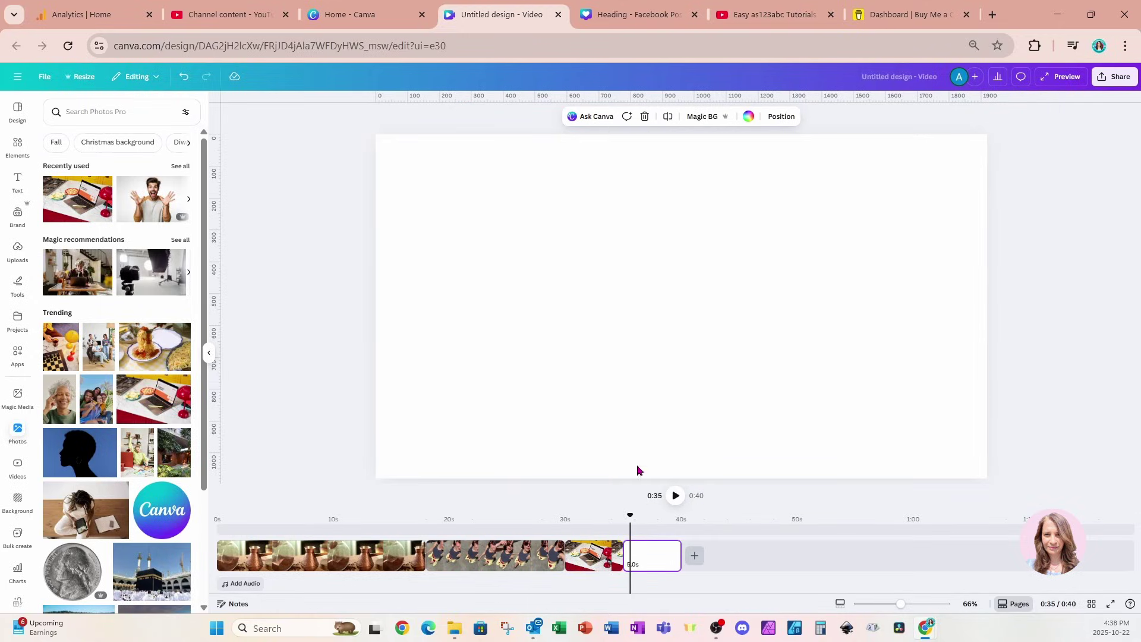
{"action": "left_click", "coordinate": [17, 181]}
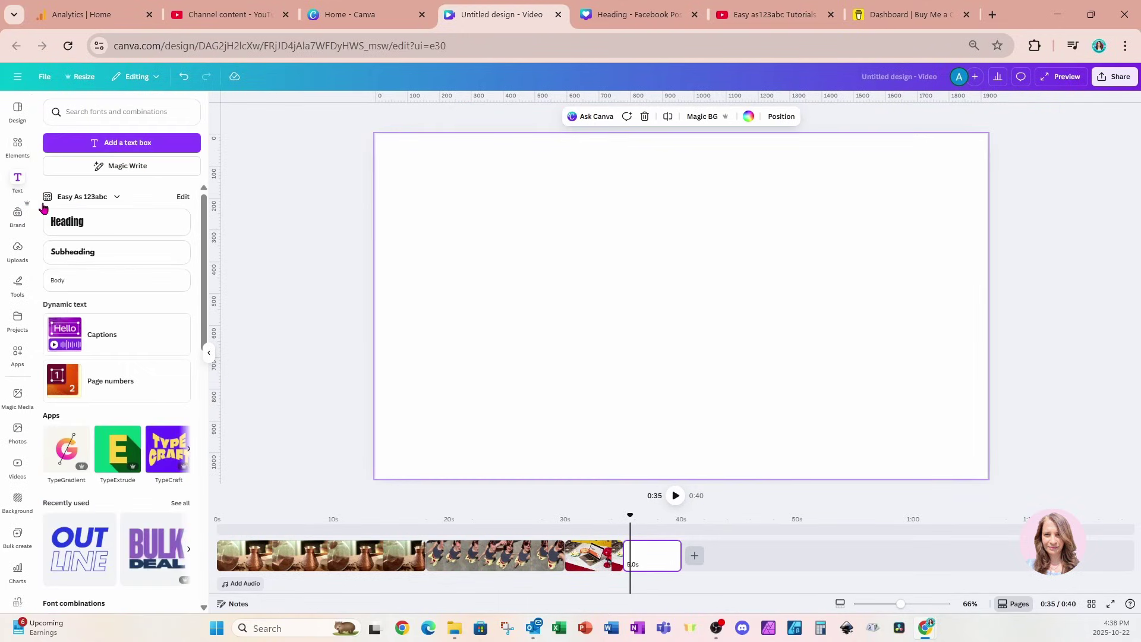
{"action": "left_click", "coordinate": [63, 233]}
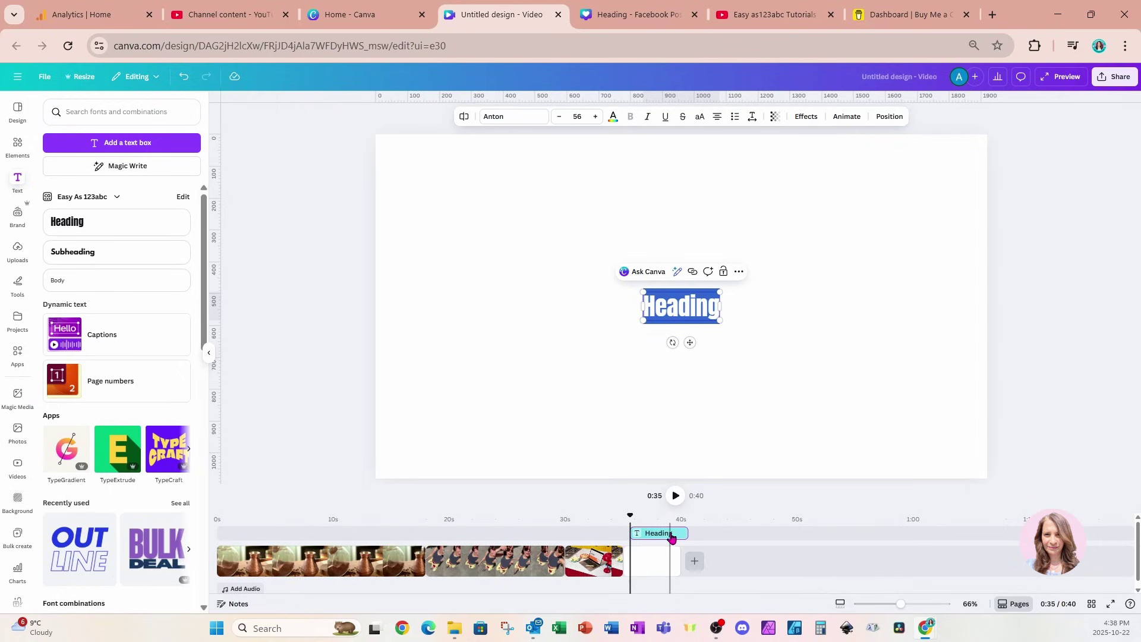
Step: Drag the Heading's timeline track right so it appears later in the video
{"action": "left_click", "coordinate": [652, 538]}
{"action": "left_click_drag", "start_coordinate": [647, 539], "coordinate": [663, 514]}
{"action": "left_click", "coordinate": [654, 514]}
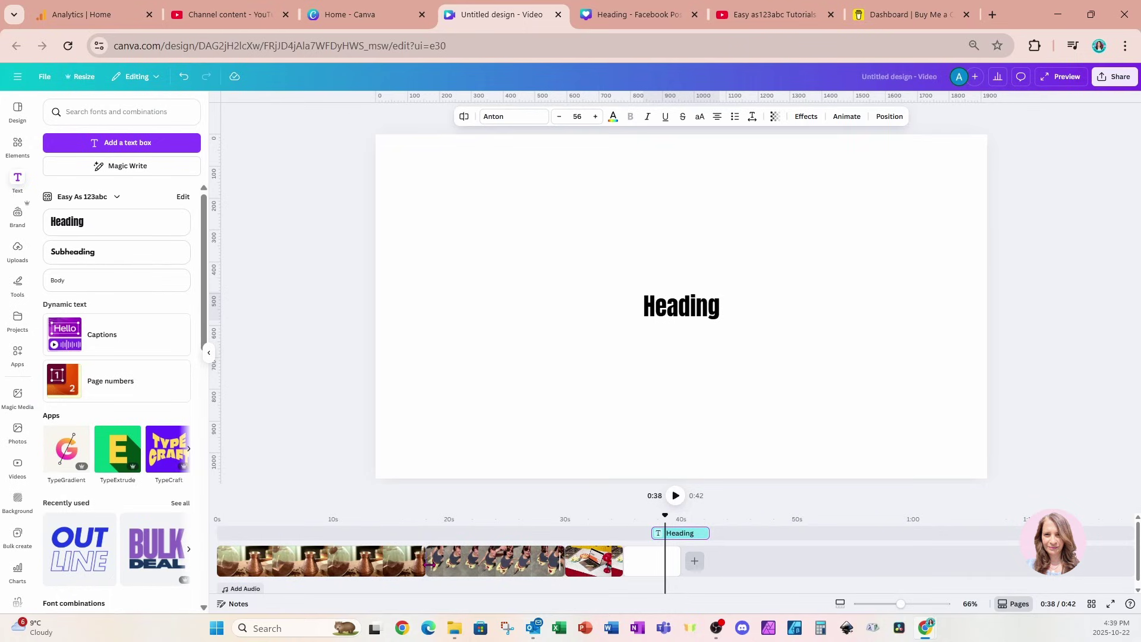
{"action": "mouse_move", "coordinate": [426, 569]}
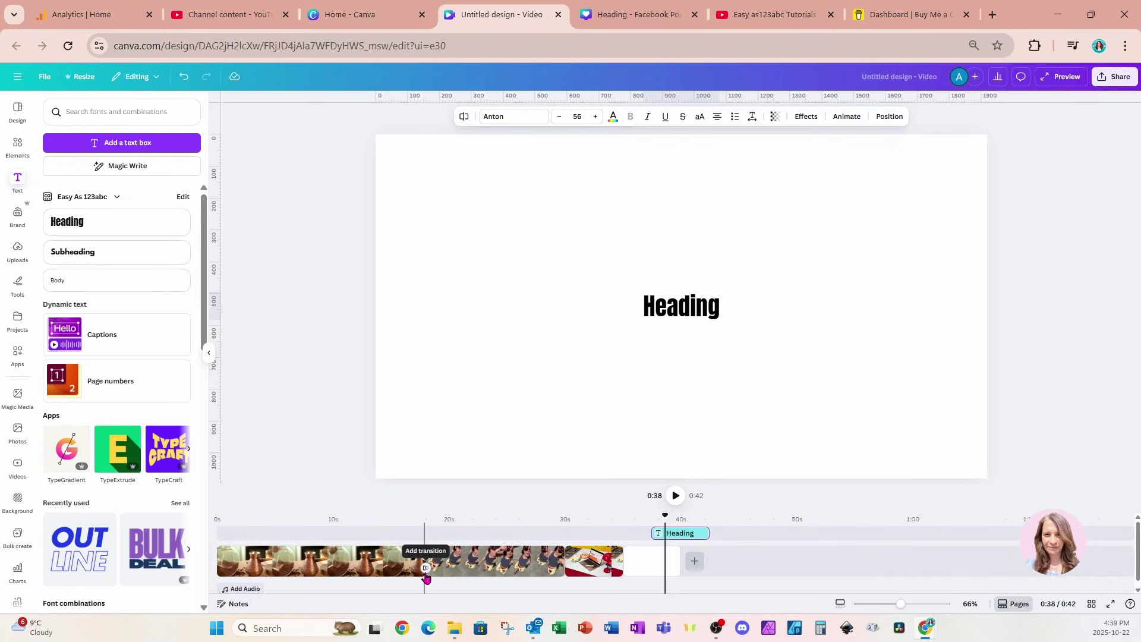
Step: Add Circle Wipe transitions after the coffee clip, the woman clip and the laptop photo page
{"action": "left_click", "coordinate": [425, 569]}
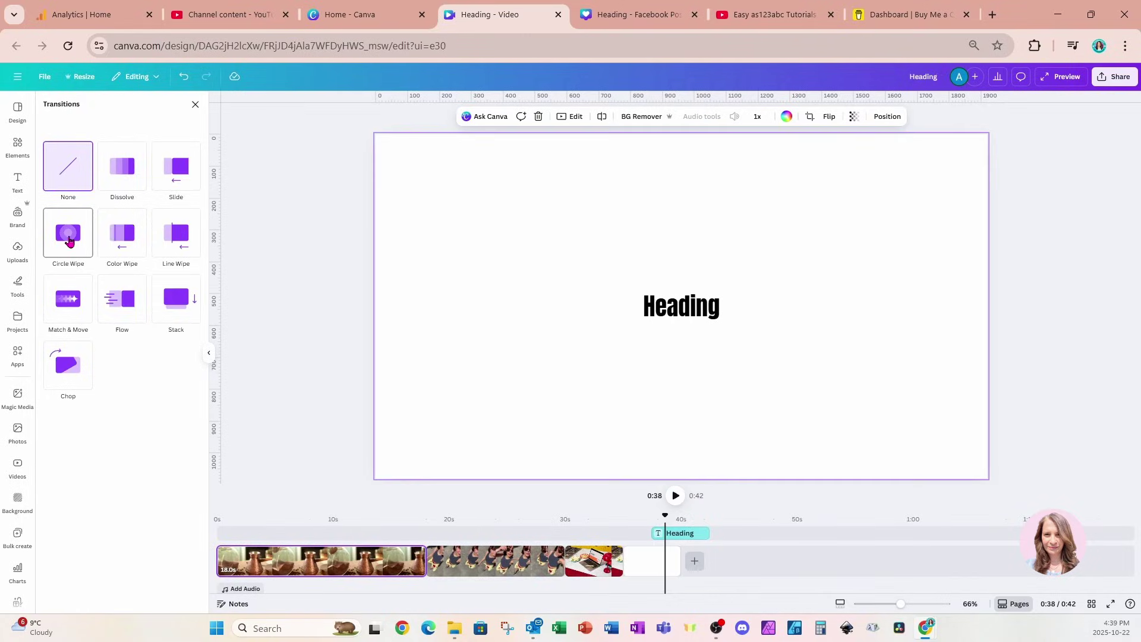
{"action": "left_click", "coordinate": [69, 239]}
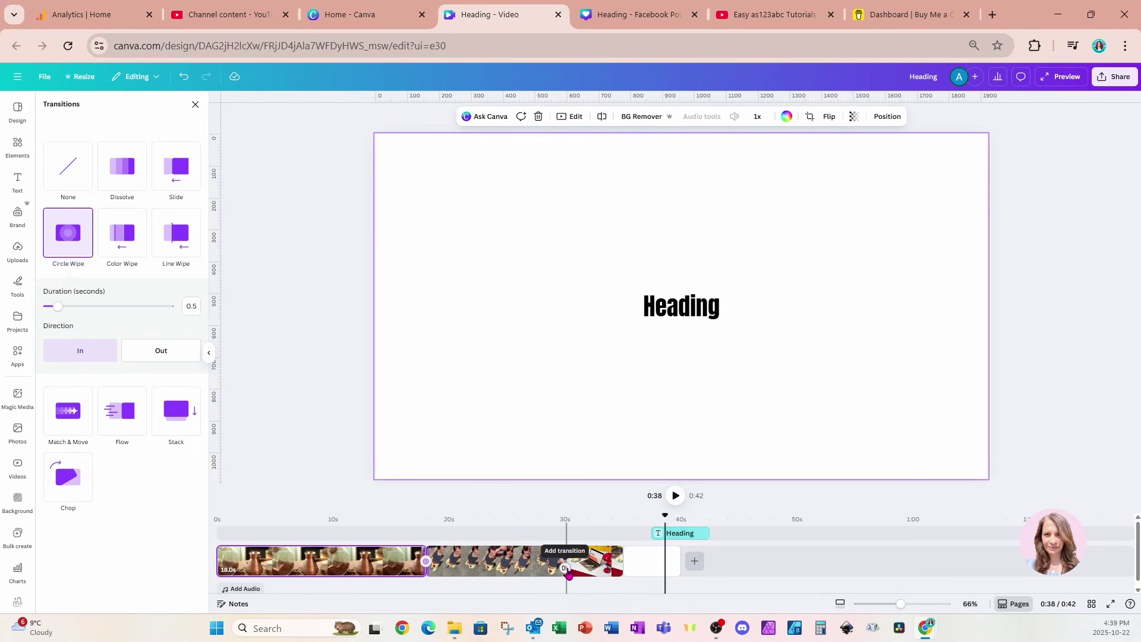
{"action": "left_click", "coordinate": [564, 565]}
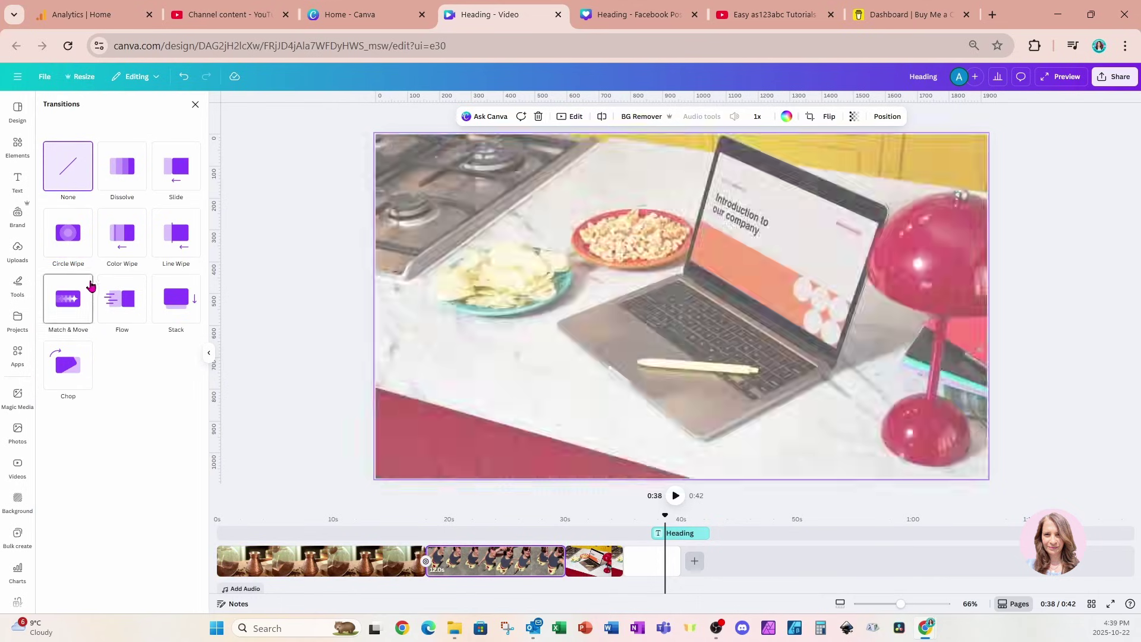
{"action": "left_click", "coordinate": [65, 241]}
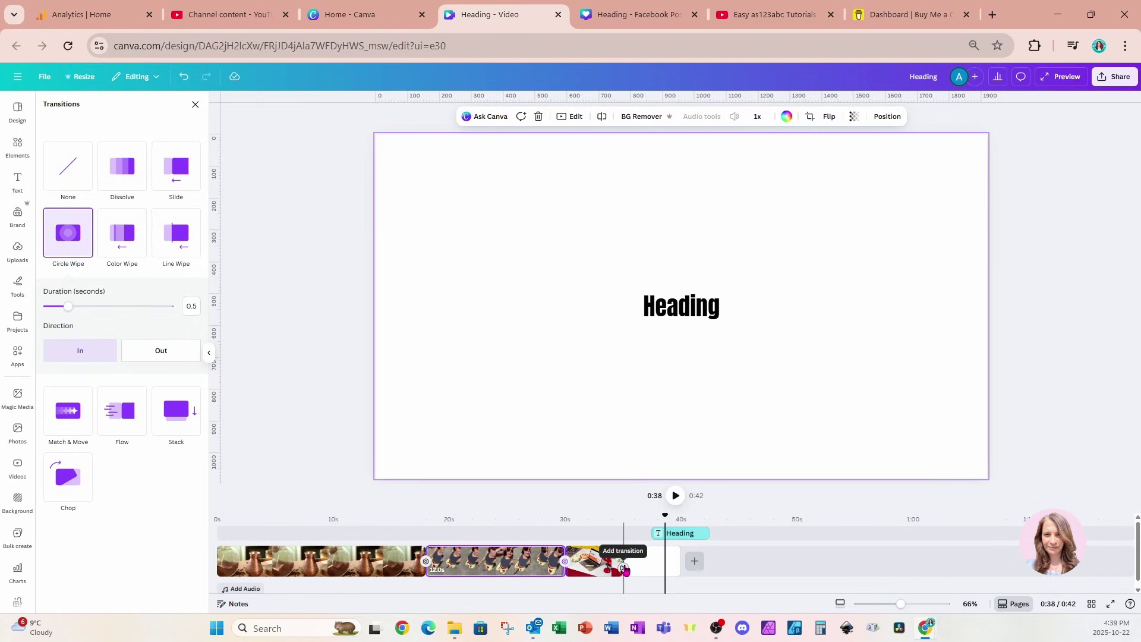
{"action": "left_click", "coordinate": [624, 570]}
{"action": "left_click", "coordinate": [67, 248]}
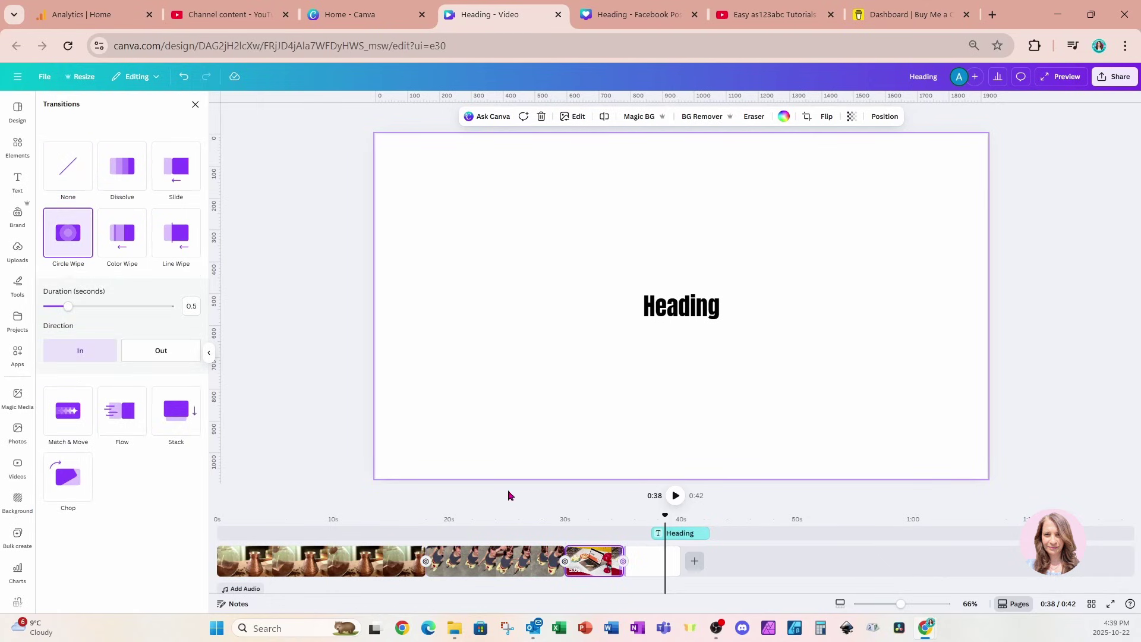
Step: Apply a pink-to-yellow gradient background to the blank last page, then undo it to keep it white
{"action": "left_click", "coordinate": [645, 566]}
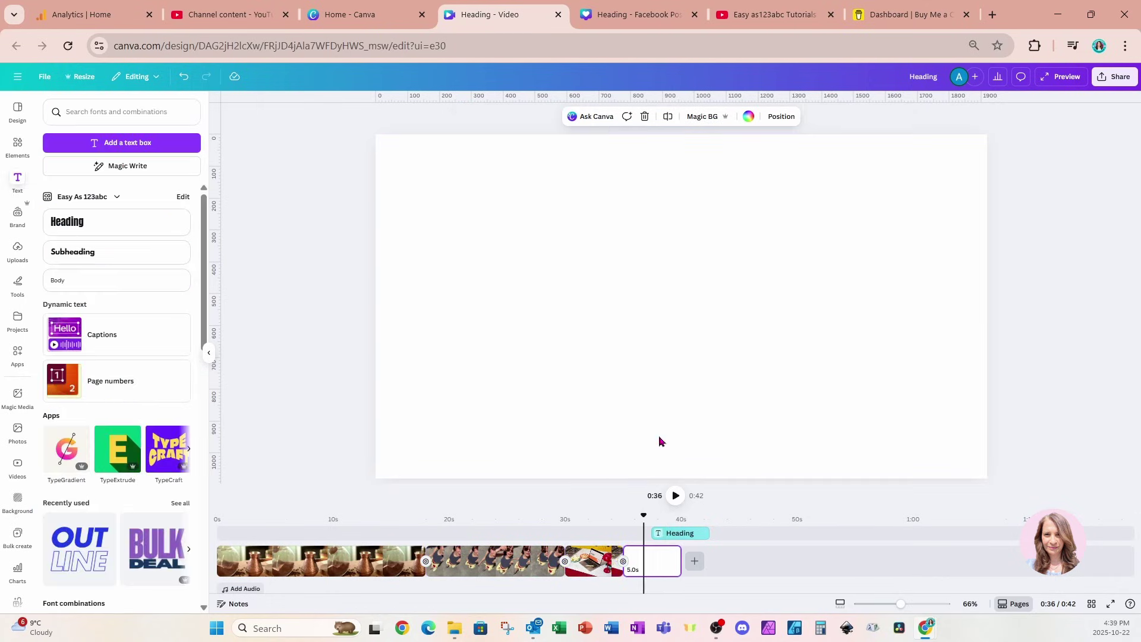
{"action": "left_click", "coordinate": [748, 117]}
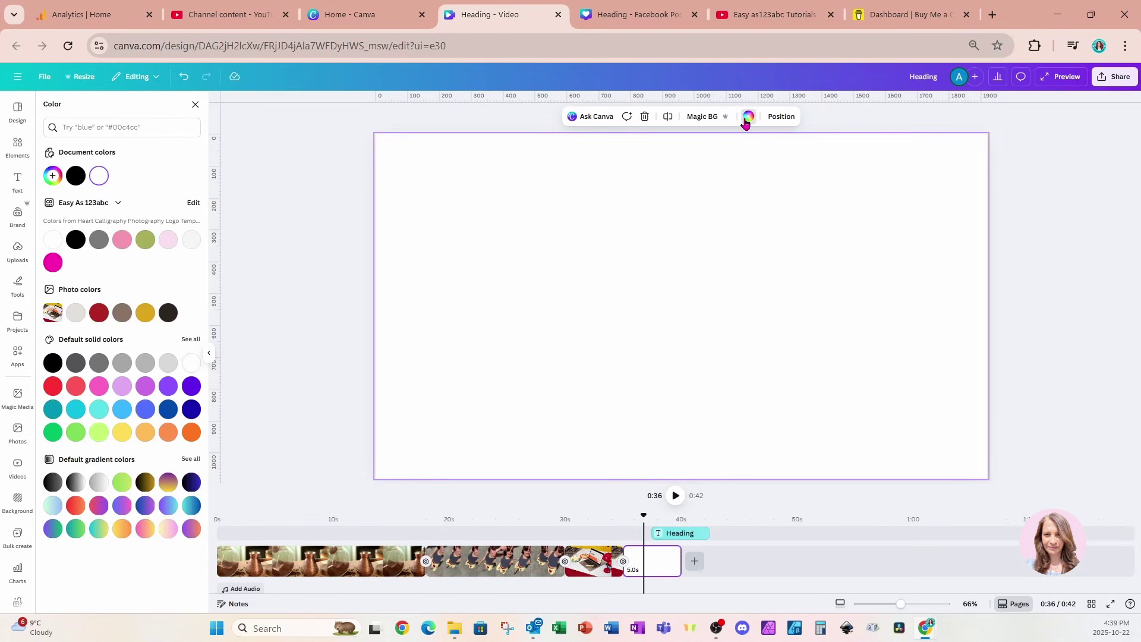
{"action": "left_click", "coordinate": [145, 529]}
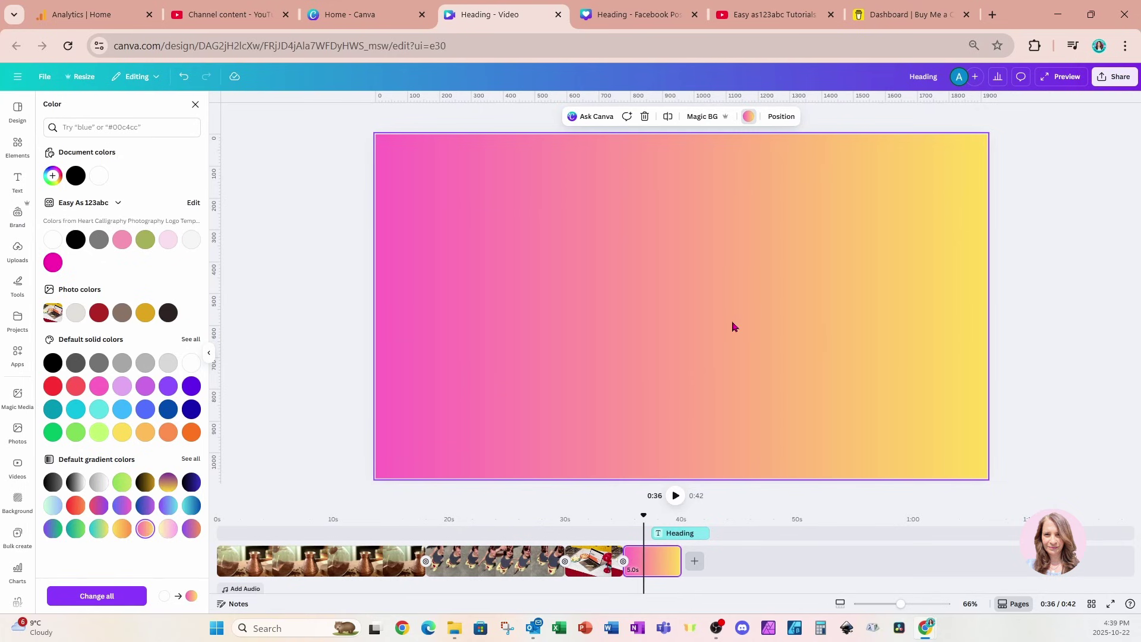
{"action": "left_click", "coordinate": [591, 560]}
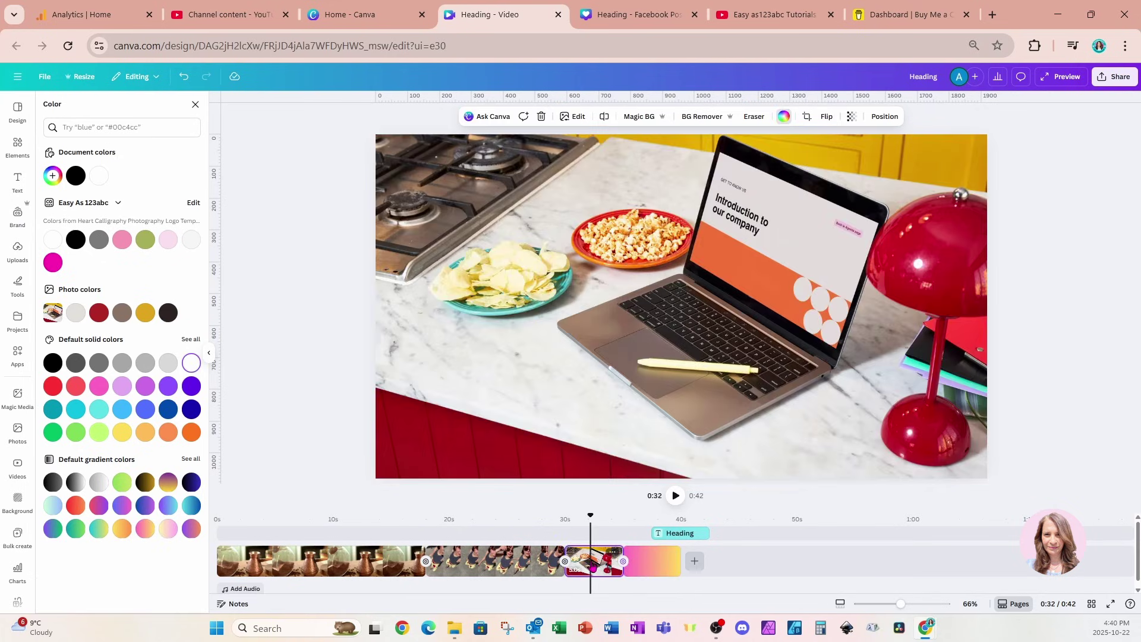
{"action": "key", "text": "ctrl+z"}
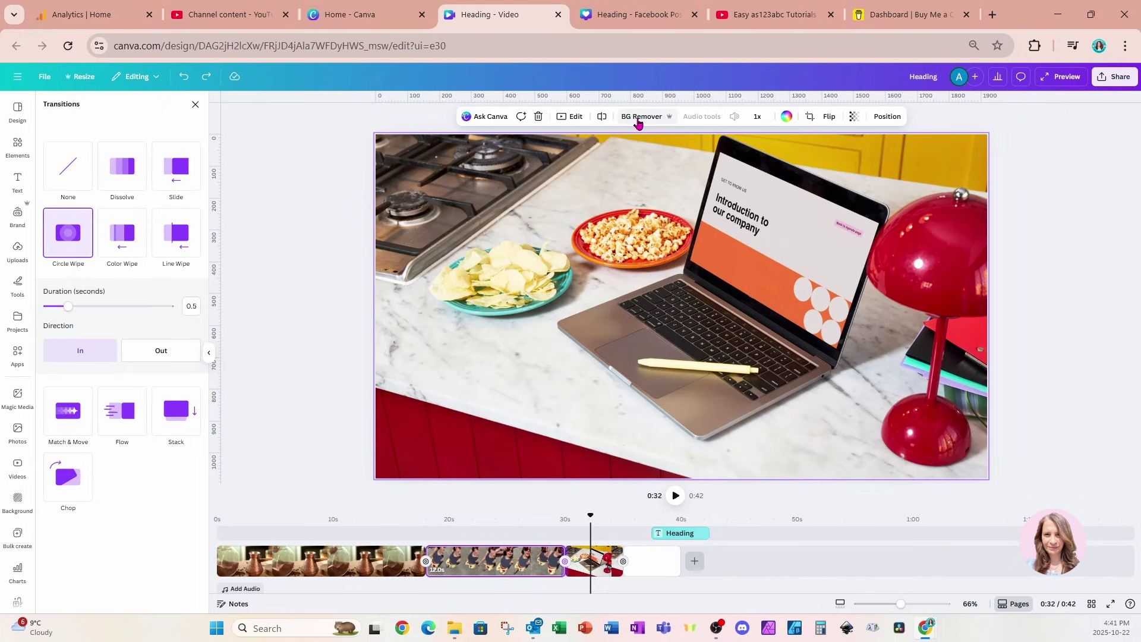
Step: Select the woman clip to show its filters, video speed 1 and playback settings
{"action": "left_click", "coordinate": [642, 180]}
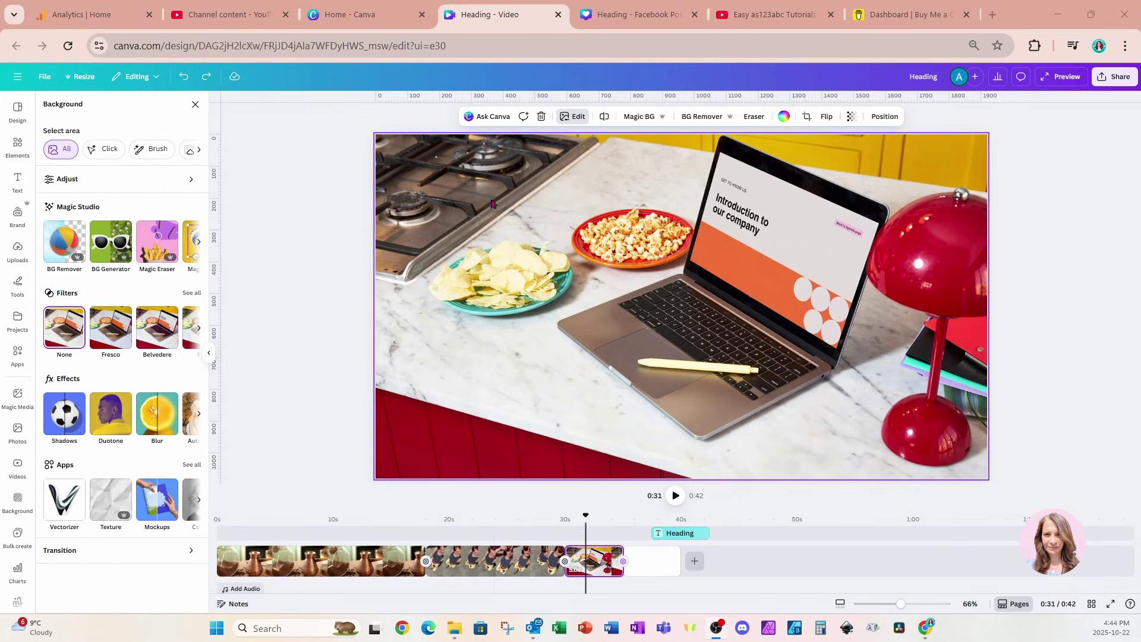
{"action": "left_click", "coordinate": [490, 561]}
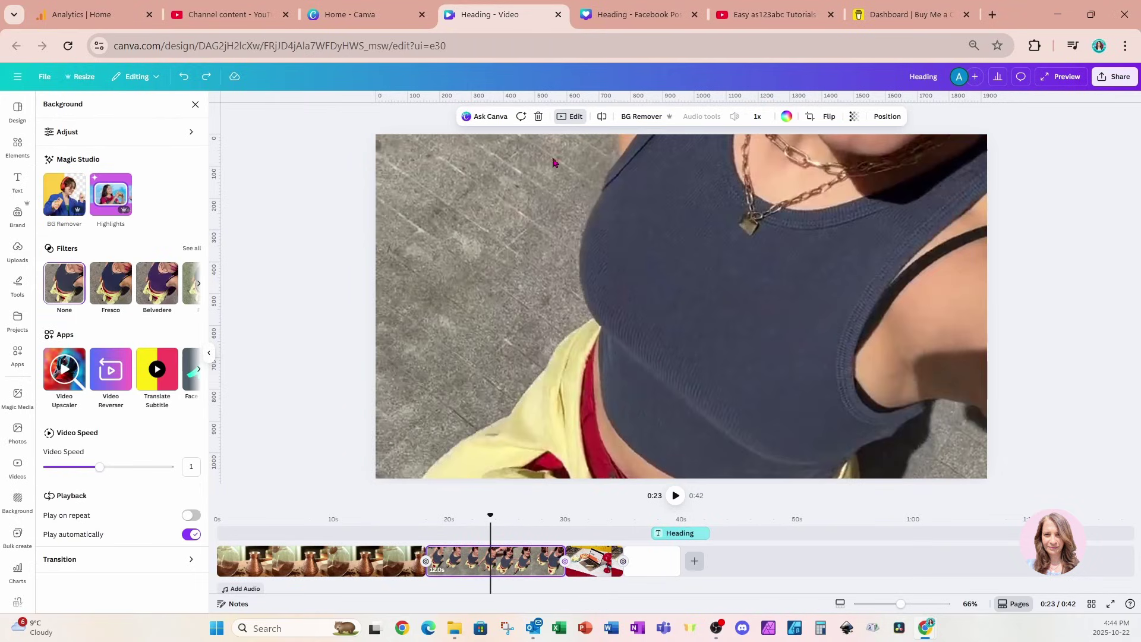